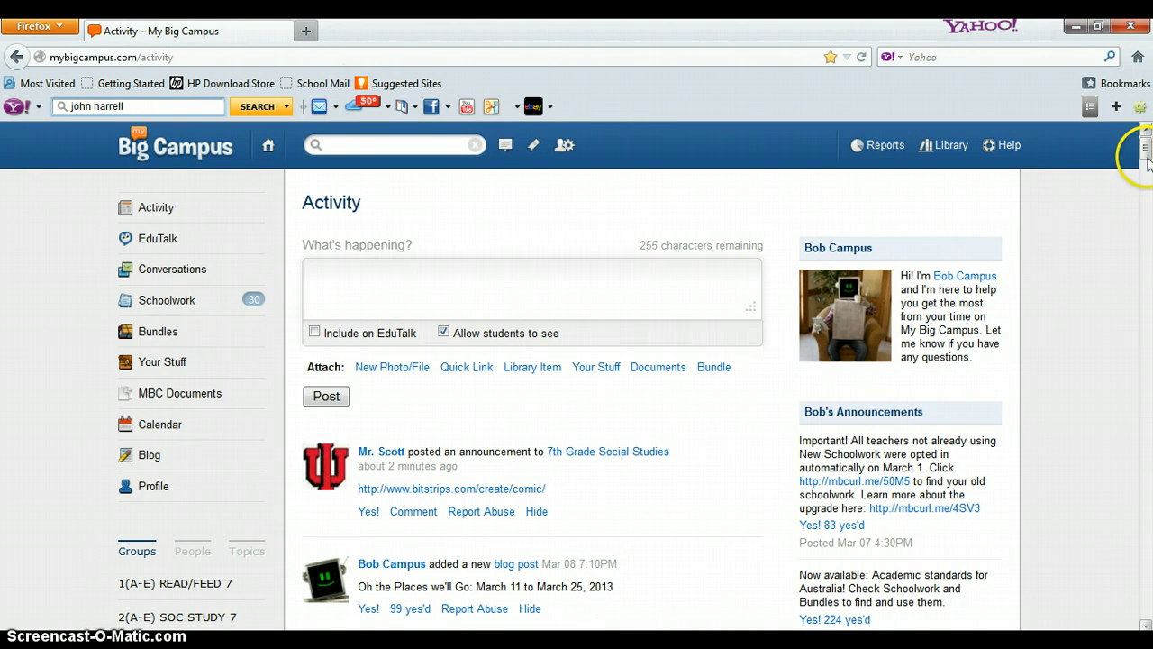
# Step: Open the Bitstrips comic-creation link posted in the announcements of the 7th Grade Social Studies group
pyautogui.moveTo(1147, 162); pyautogui.dragTo(1148, 175)
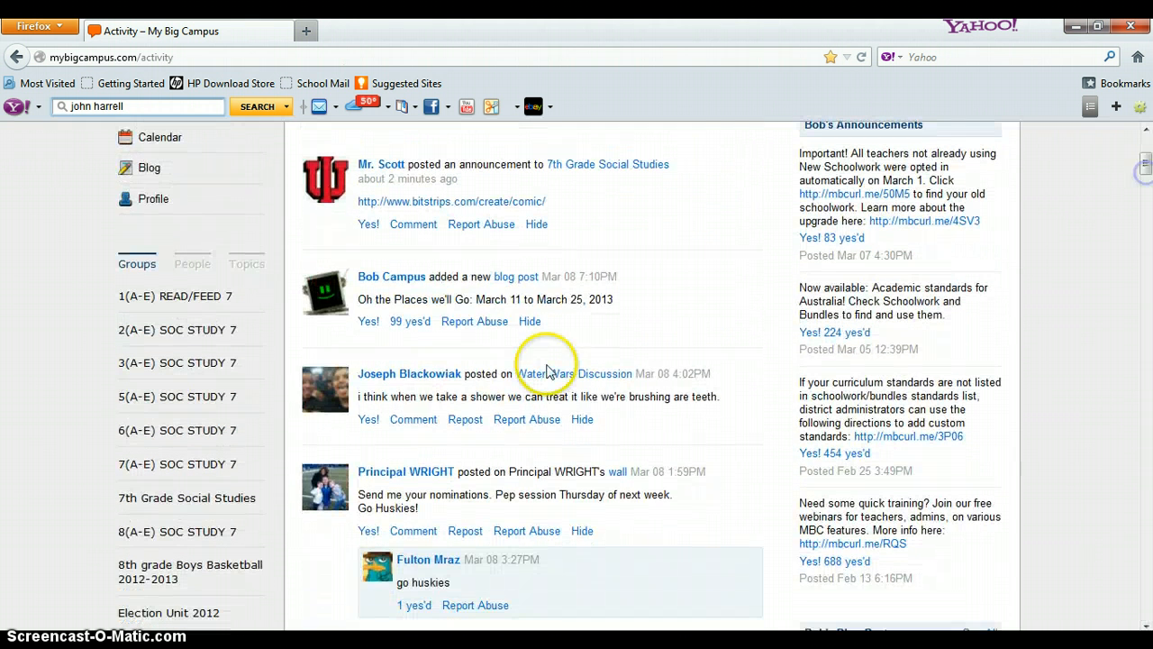
pyautogui.click(195, 500)
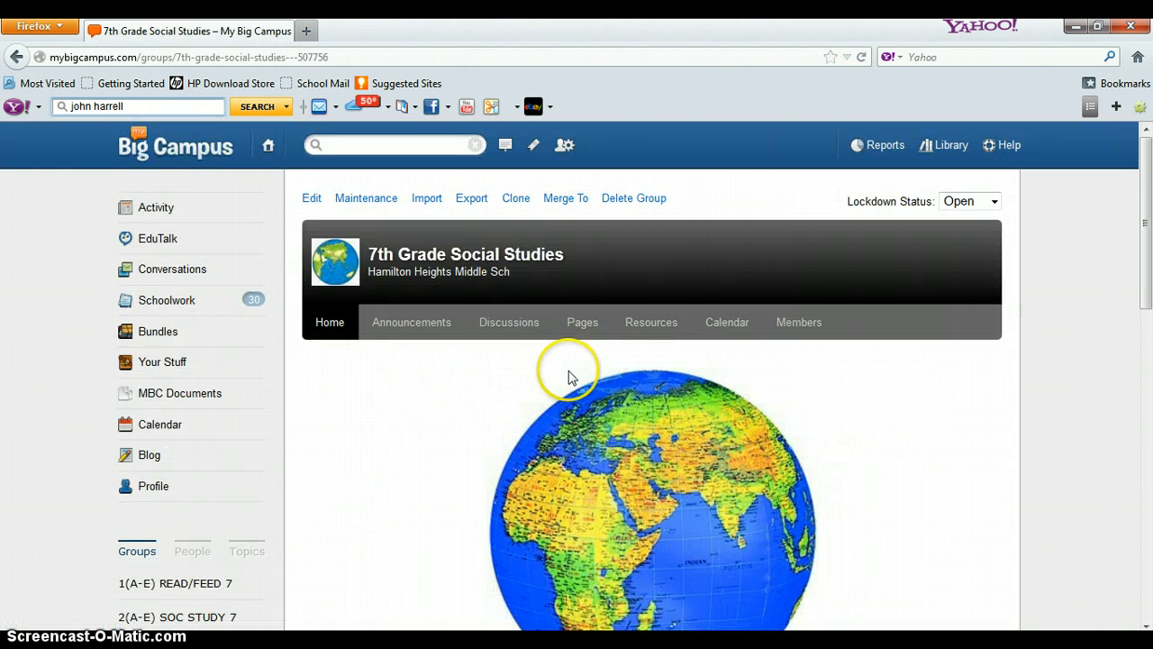
pyautogui.click(421, 337)
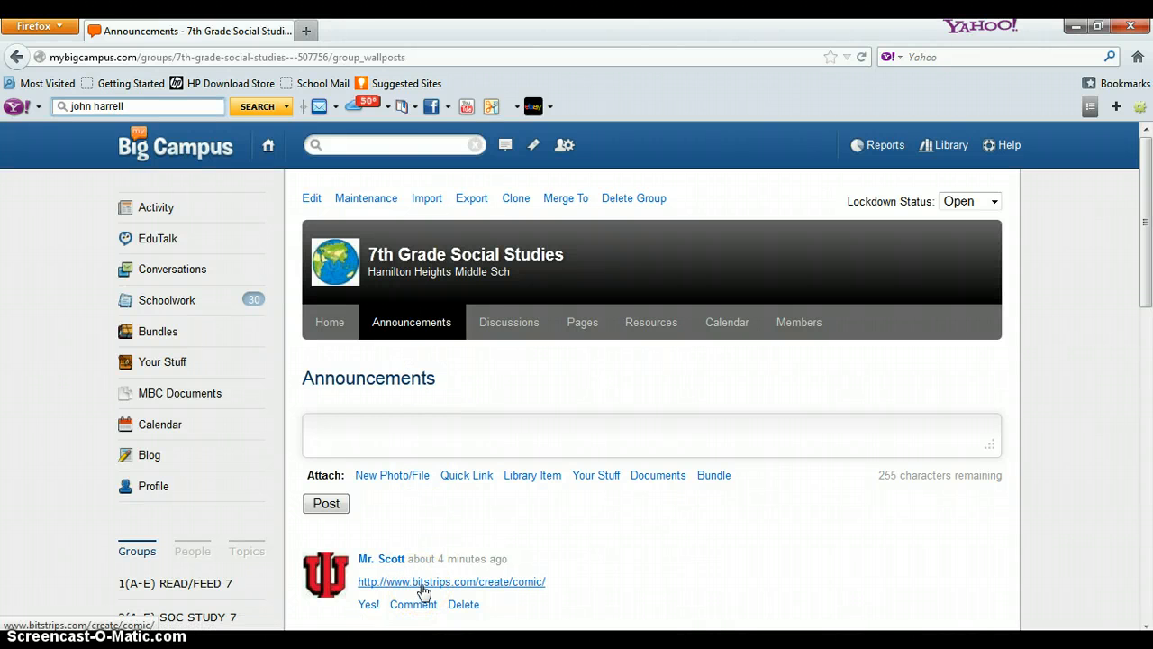
pyautogui.click(423, 585)
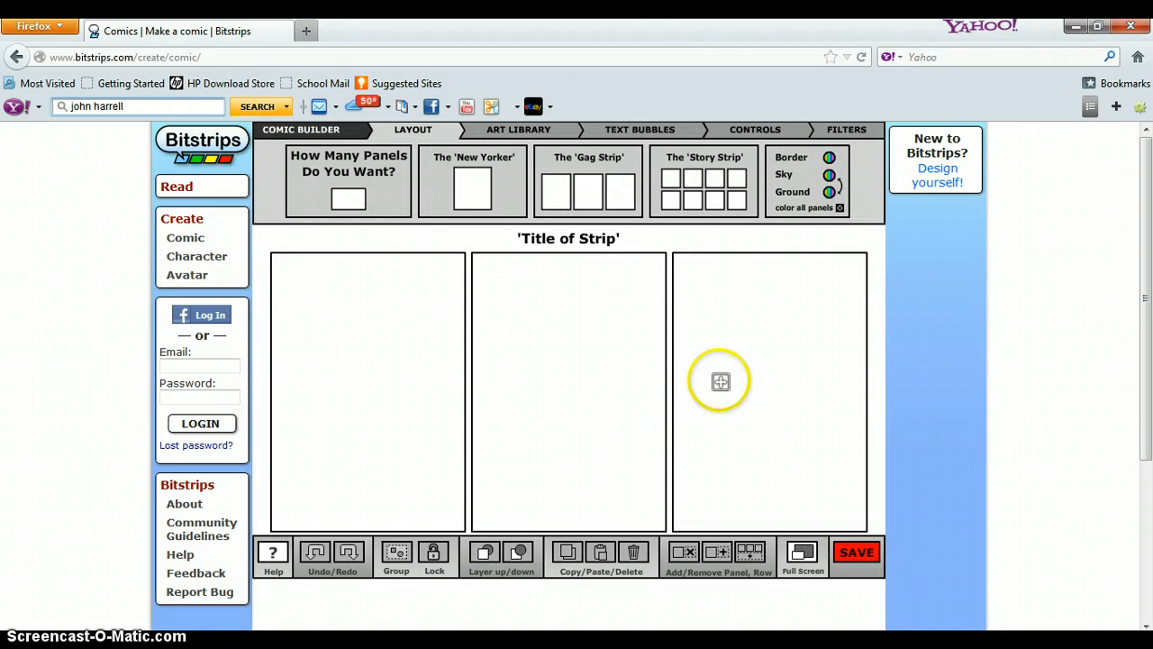
# Step: Start designing a male avatar of yourself with the light peach skin tone and the first face shape of the second row
pyautogui.click(938, 178)
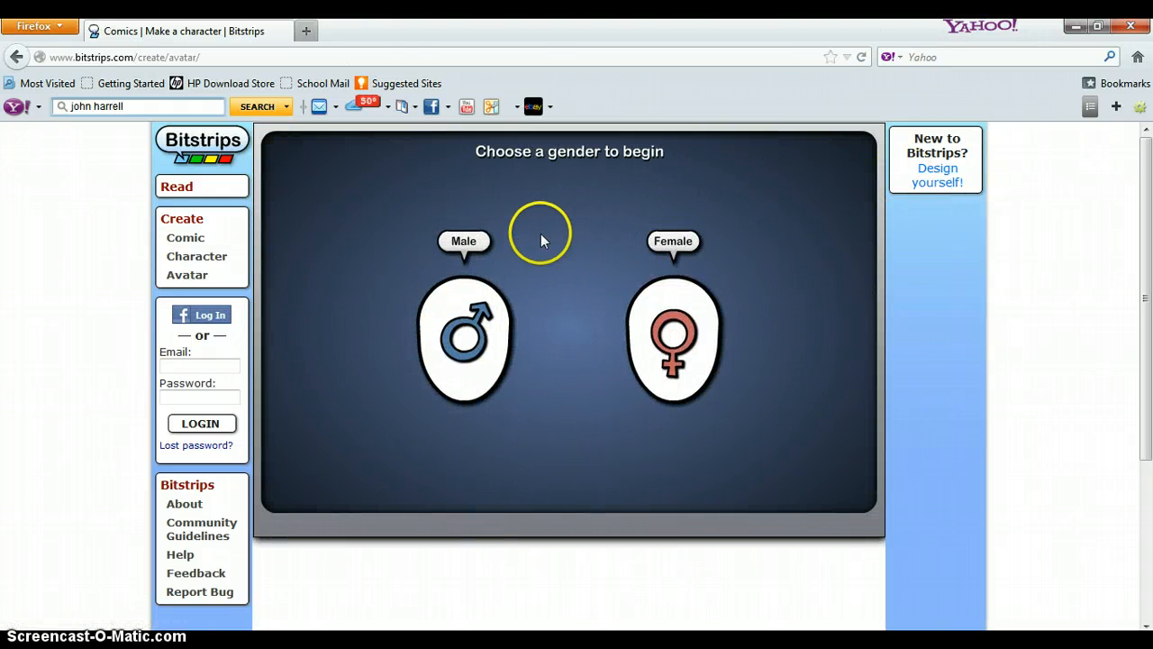
pyautogui.click(467, 334)
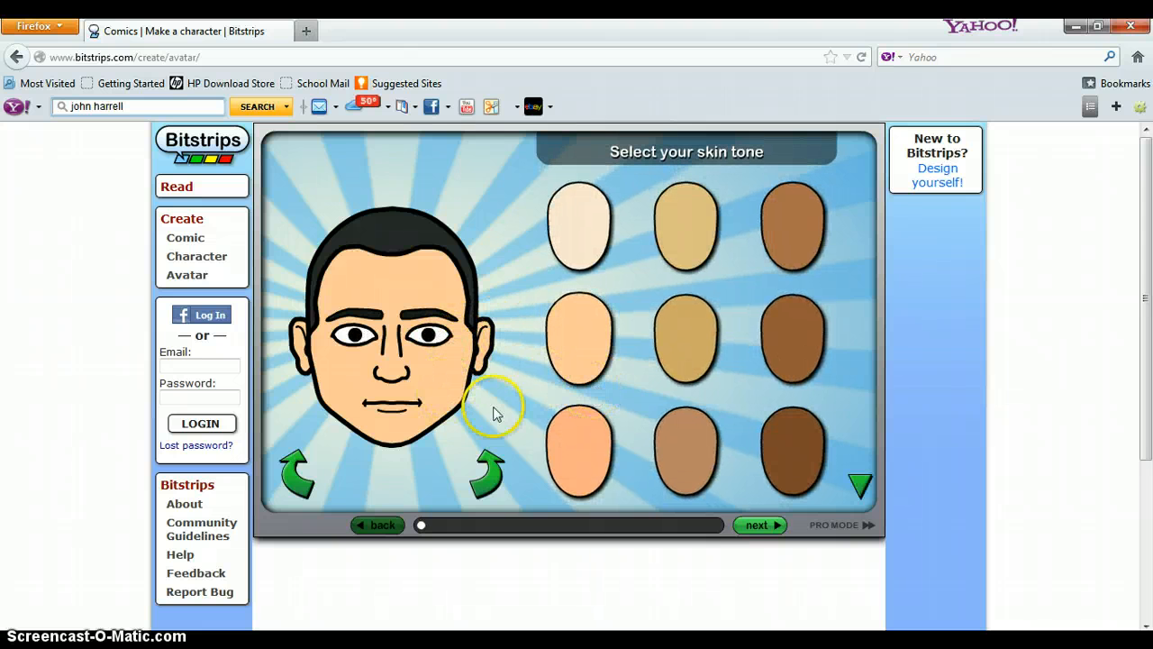
pyautogui.click(567, 342)
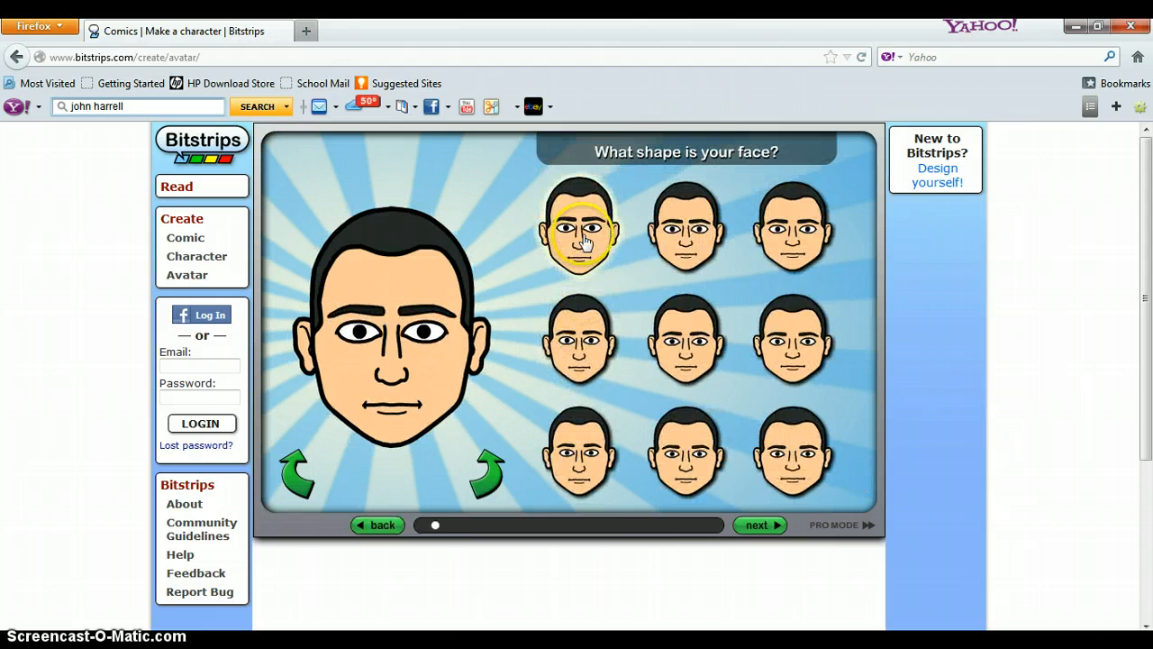
pyautogui.click(579, 340)
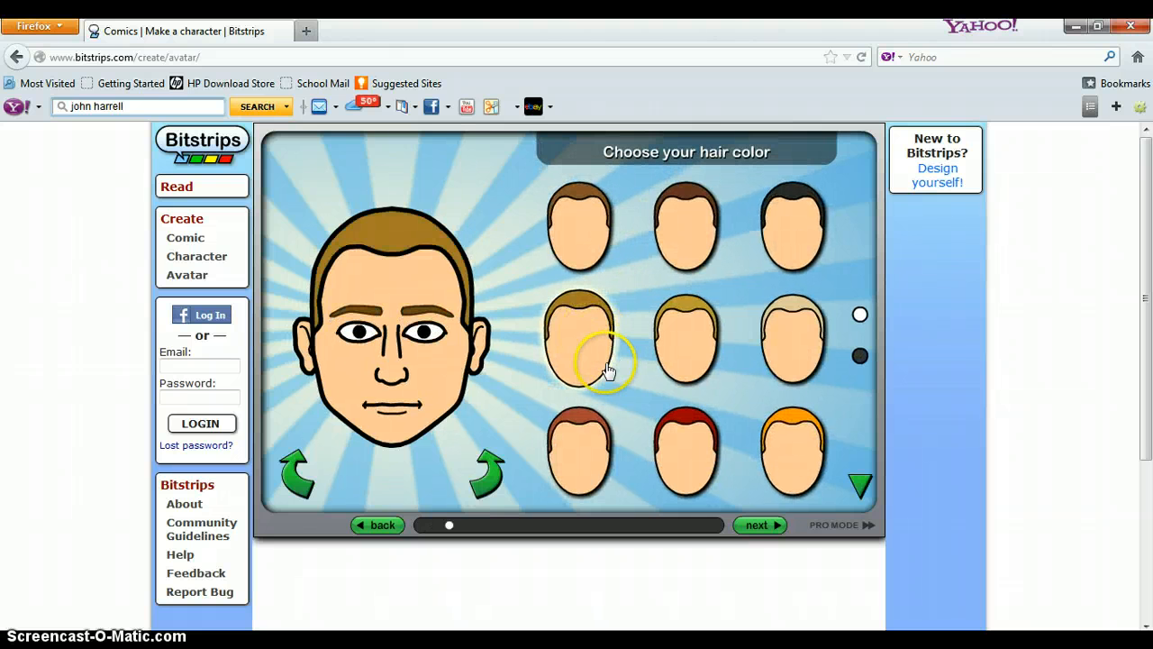
# Step: Give the avatar short, straight, reddish-brown hair in the spiky style that rises to a point at the centre
pyautogui.click(692, 234)
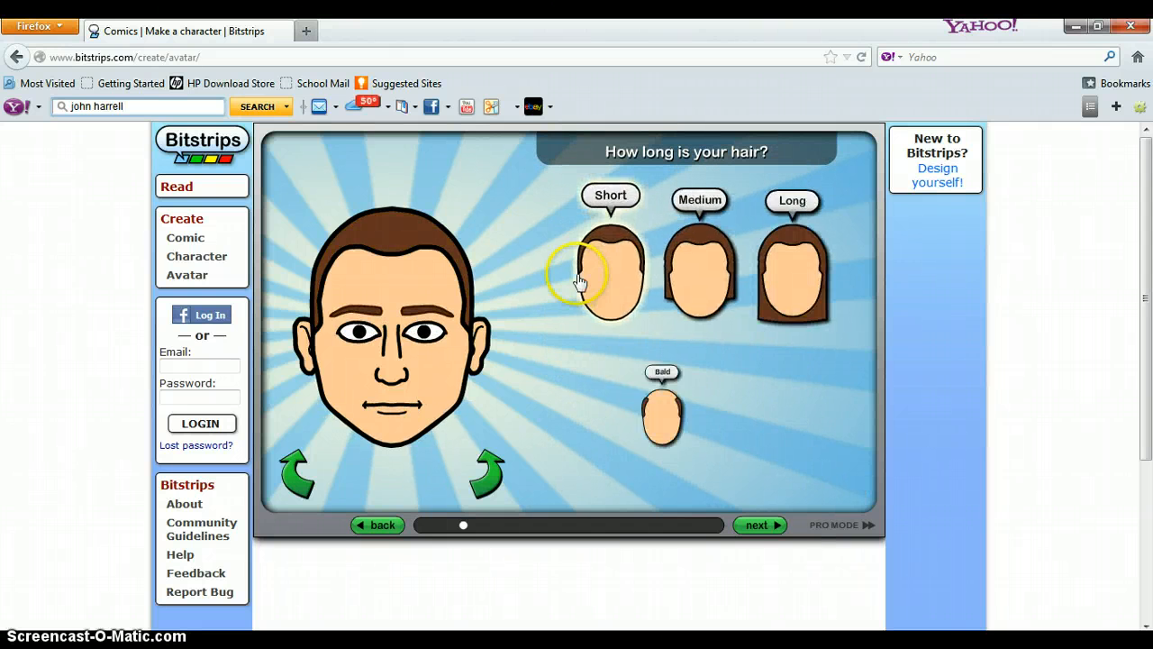
pyautogui.click(796, 278)
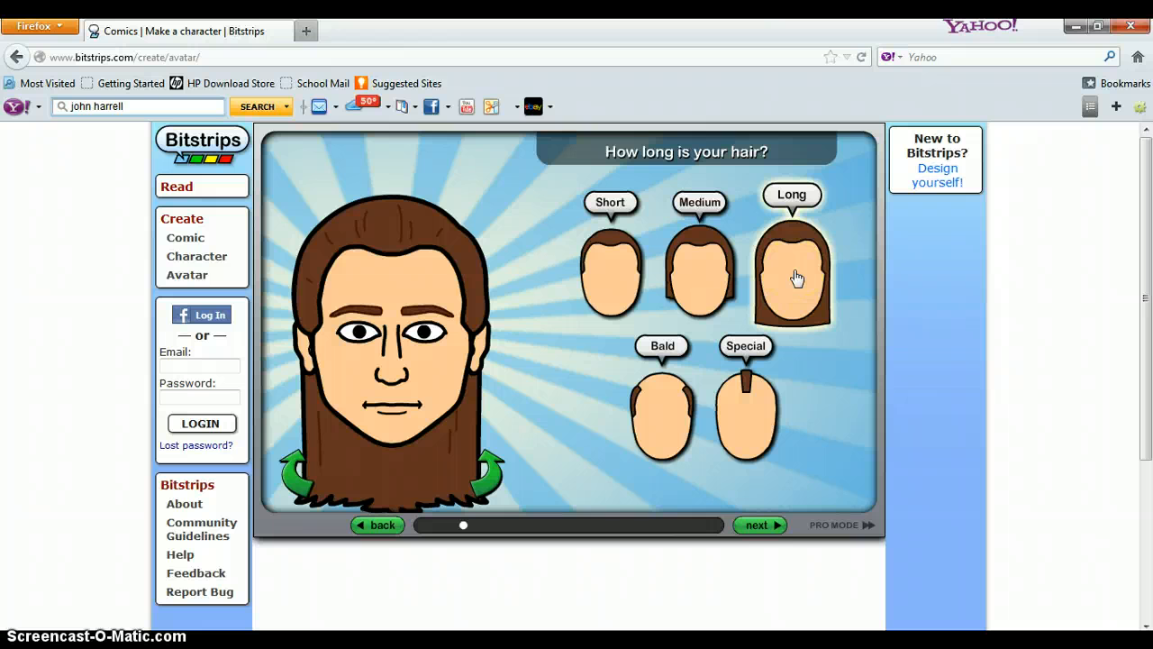
pyautogui.click(716, 260)
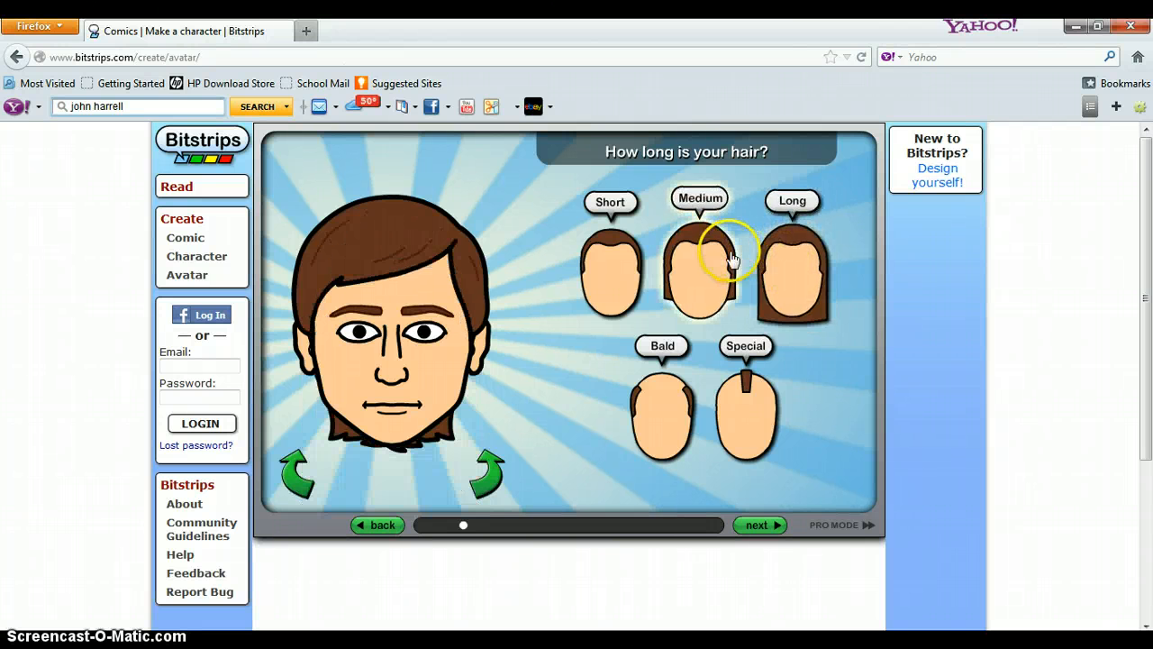
pyautogui.click(625, 258)
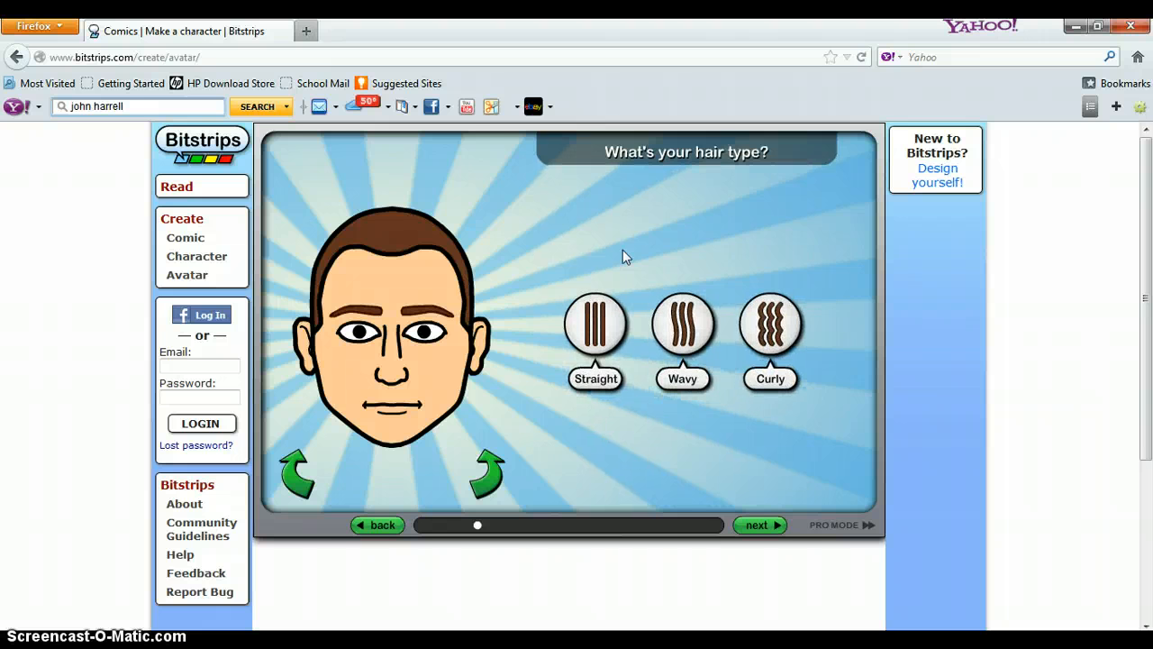
pyautogui.click(593, 328)
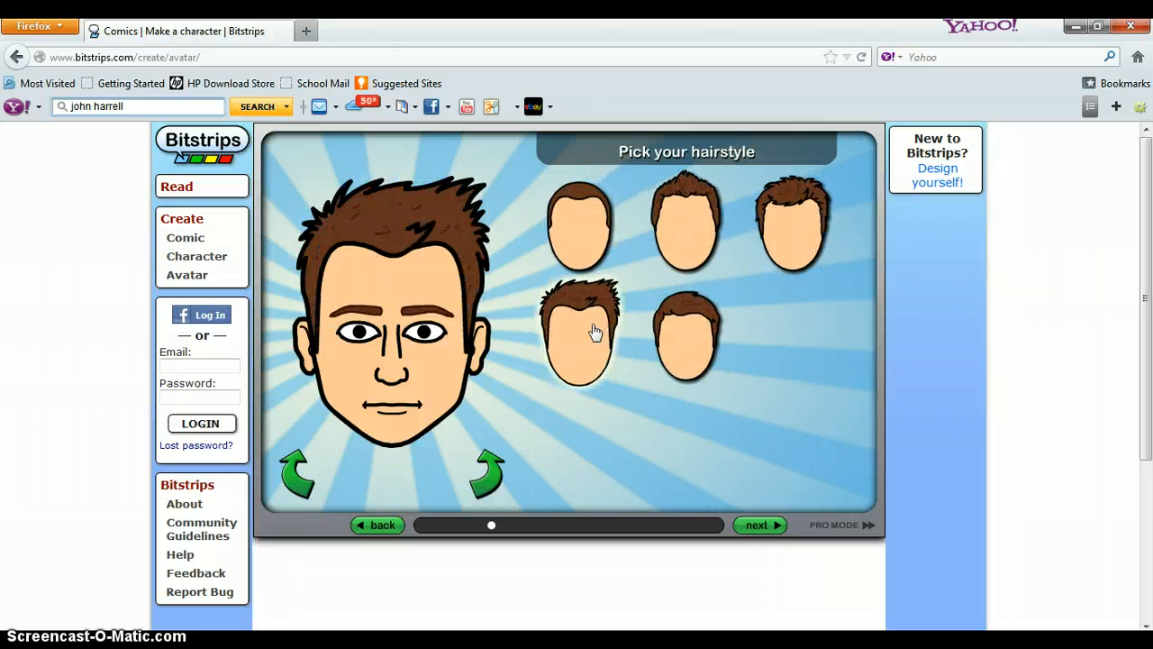
pyautogui.click(564, 226)
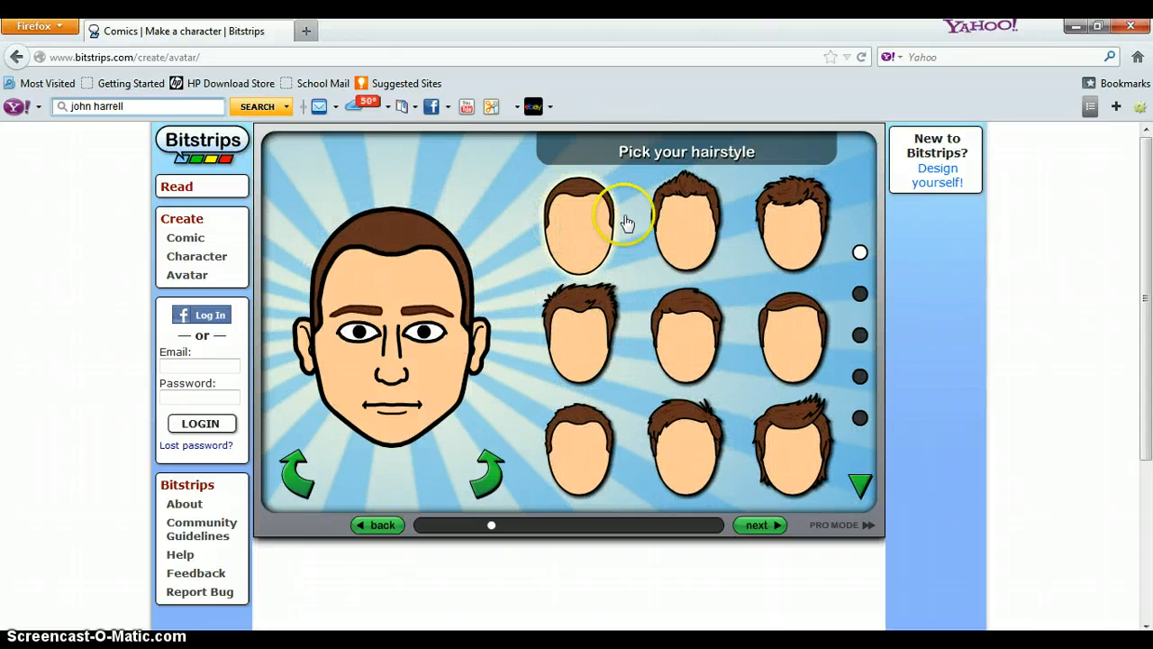
pyautogui.click(690, 211)
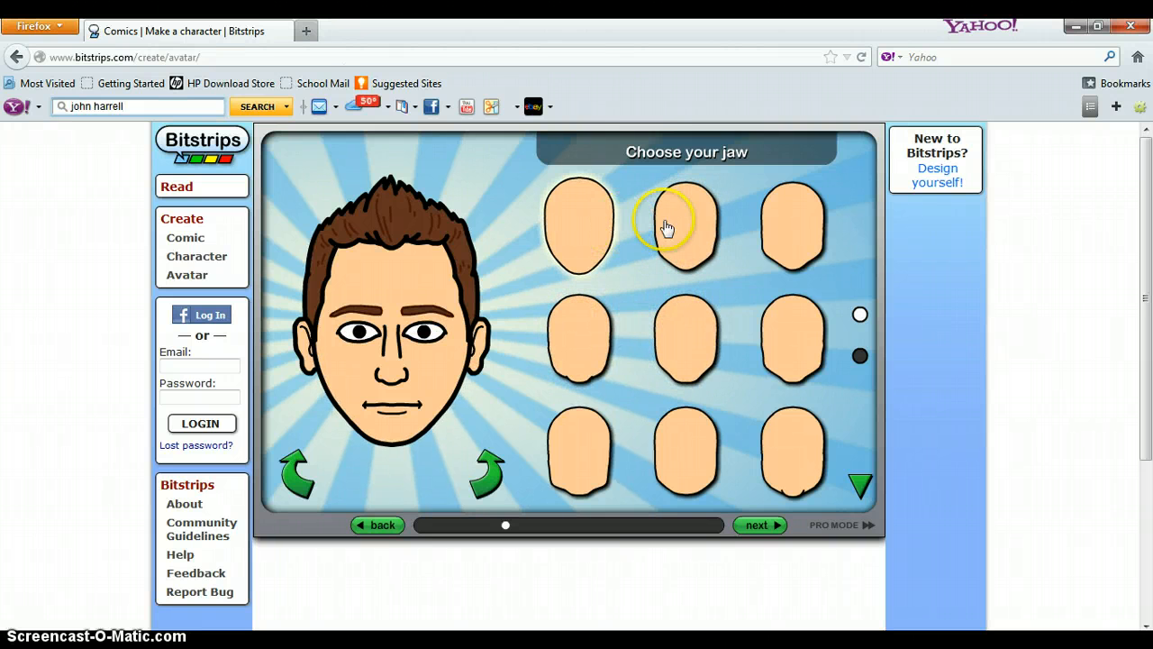
# Step: Compare jaw shapes, keep the narrow pointed jaw, and choose the arched eyebrows in the middle of the third row
pyautogui.click(811, 230)
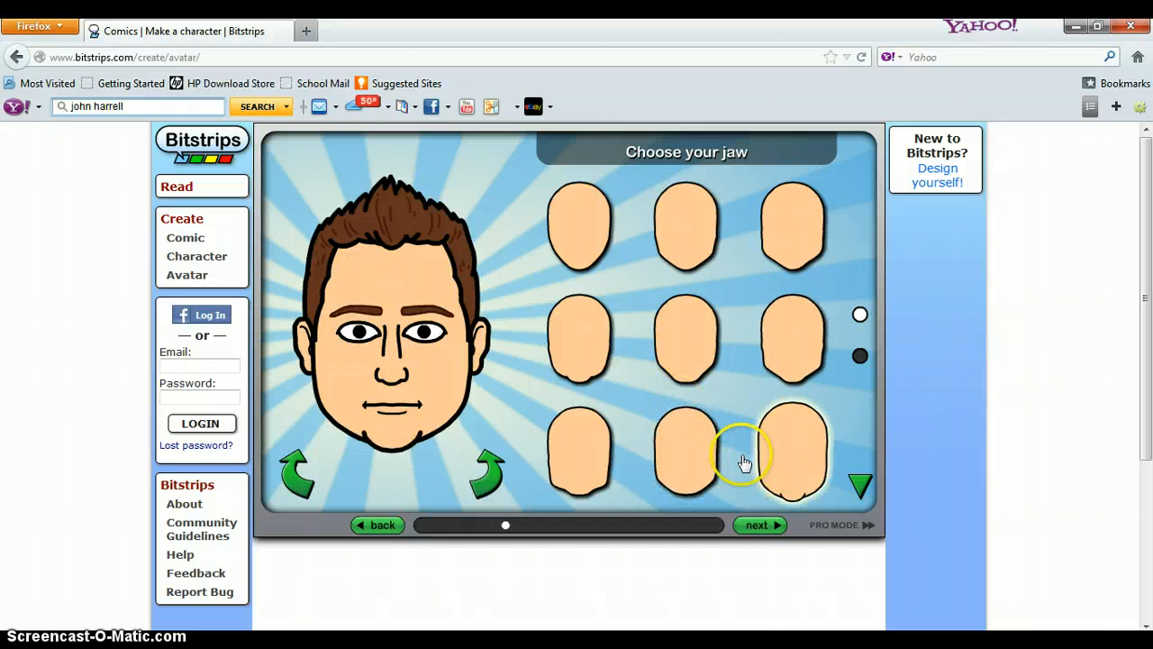
pyautogui.click(694, 461)
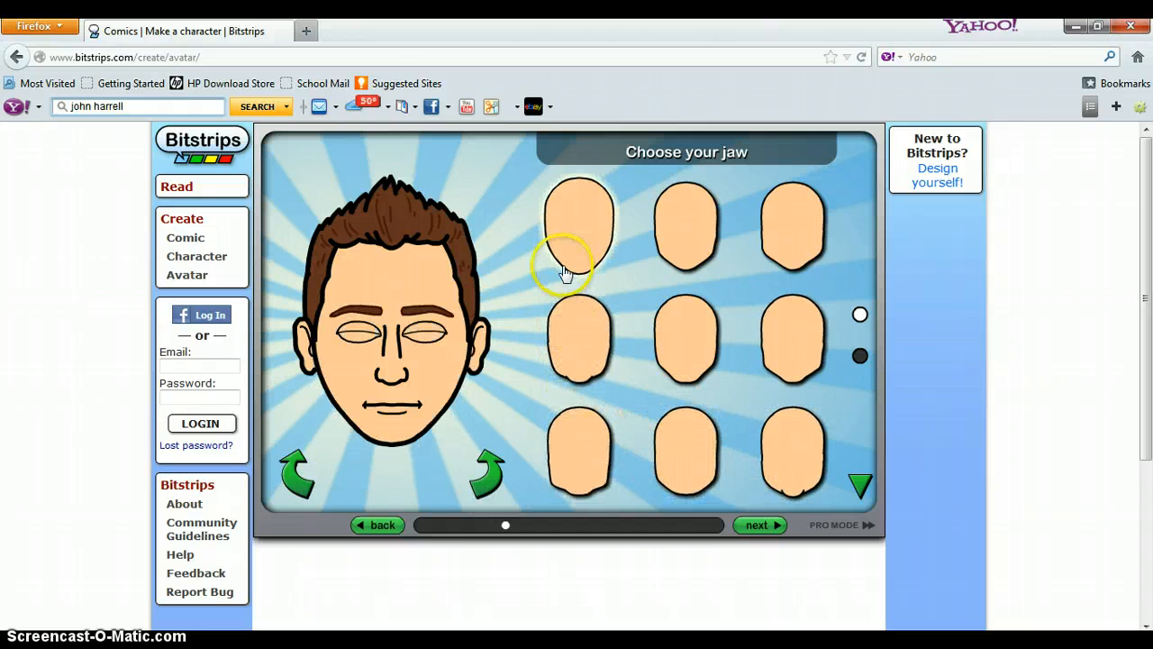
pyautogui.click(562, 231)
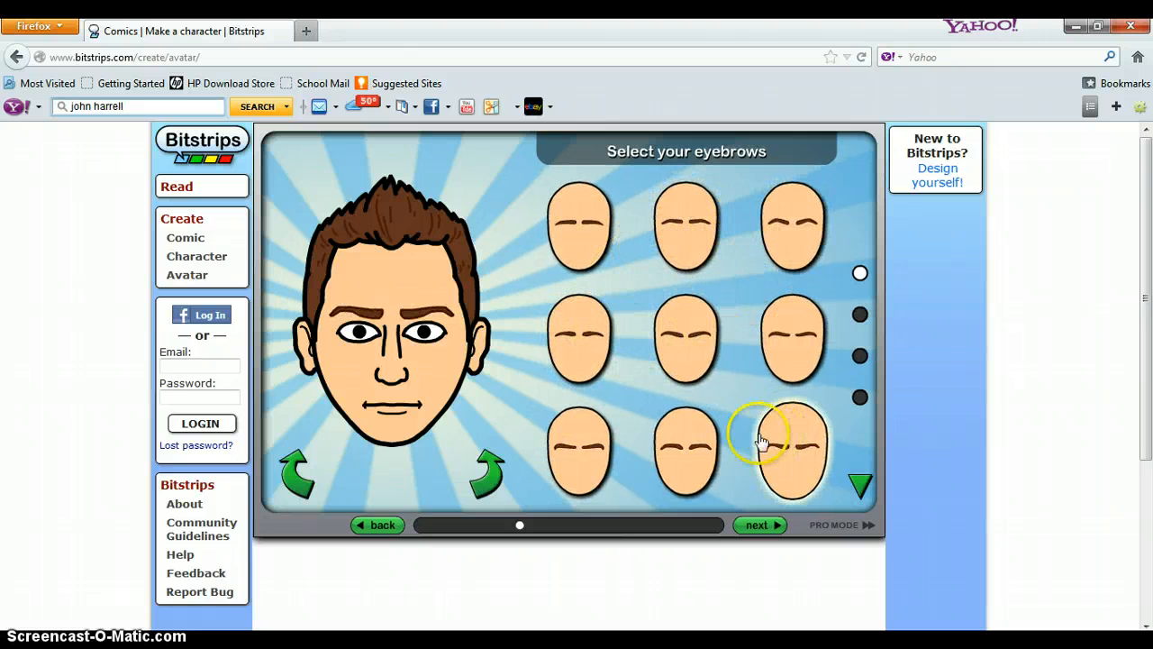
pyautogui.click(691, 437)
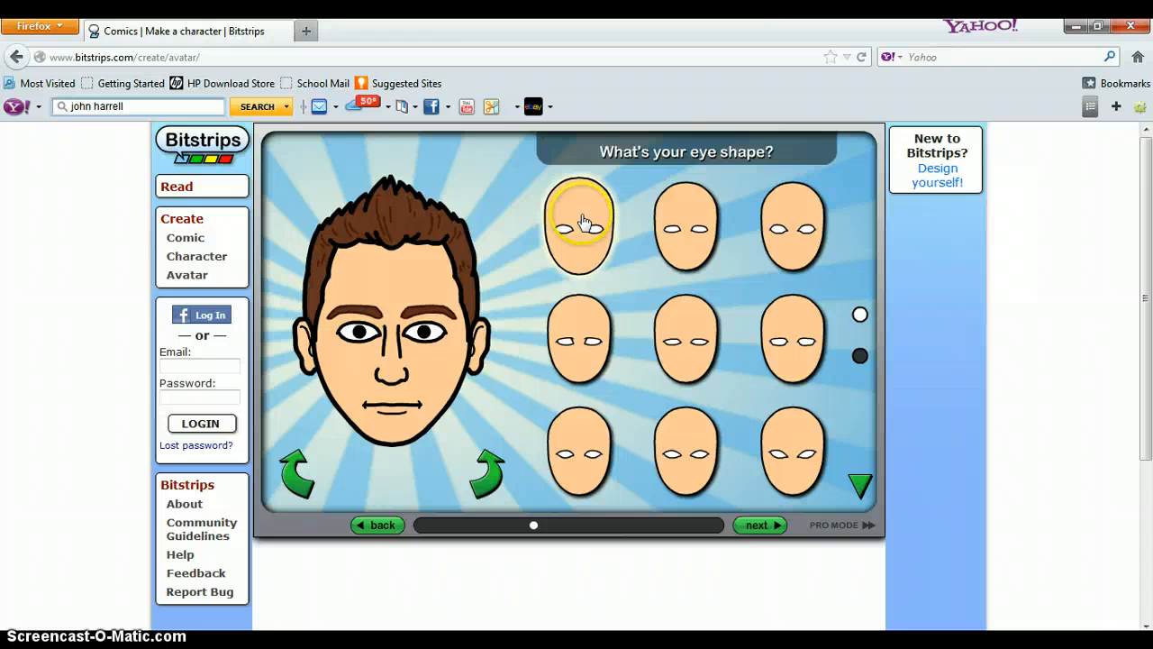
# Step: Give the avatar the first eye shape and the large, solid dark pupils
pyautogui.click(582, 218)
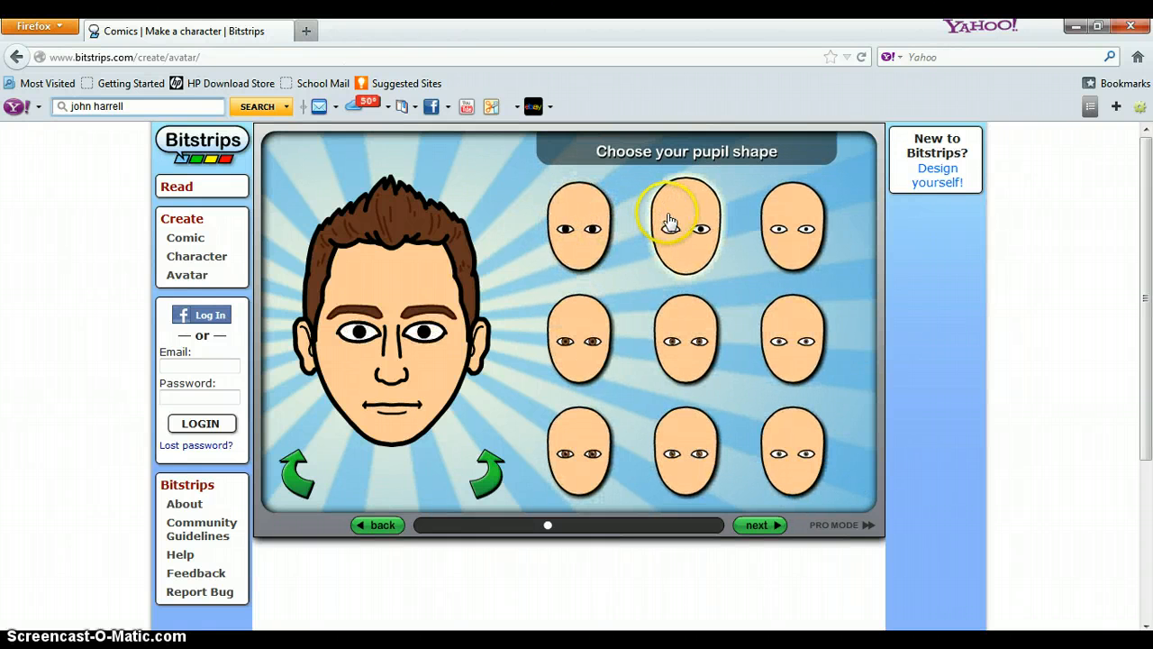
pyautogui.click(699, 325)
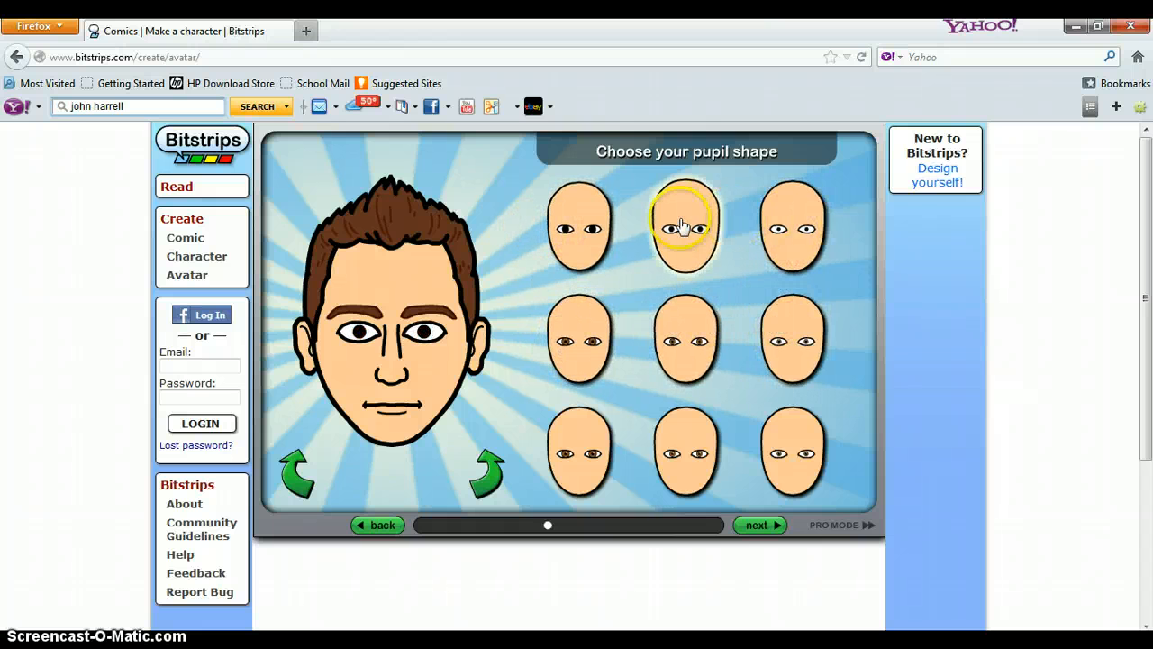
pyautogui.click(615, 228)
pyautogui.click(582, 224)
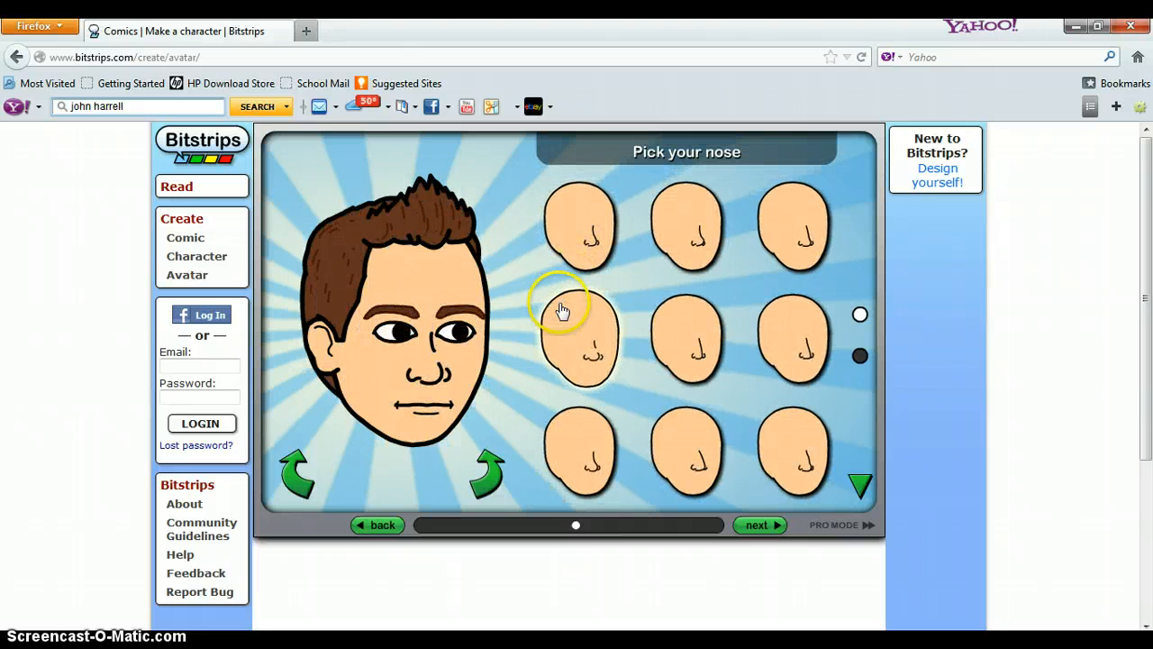
# Step: Choose the first nose, mouth and ear options offered for the avatar
pyautogui.click(577, 240)
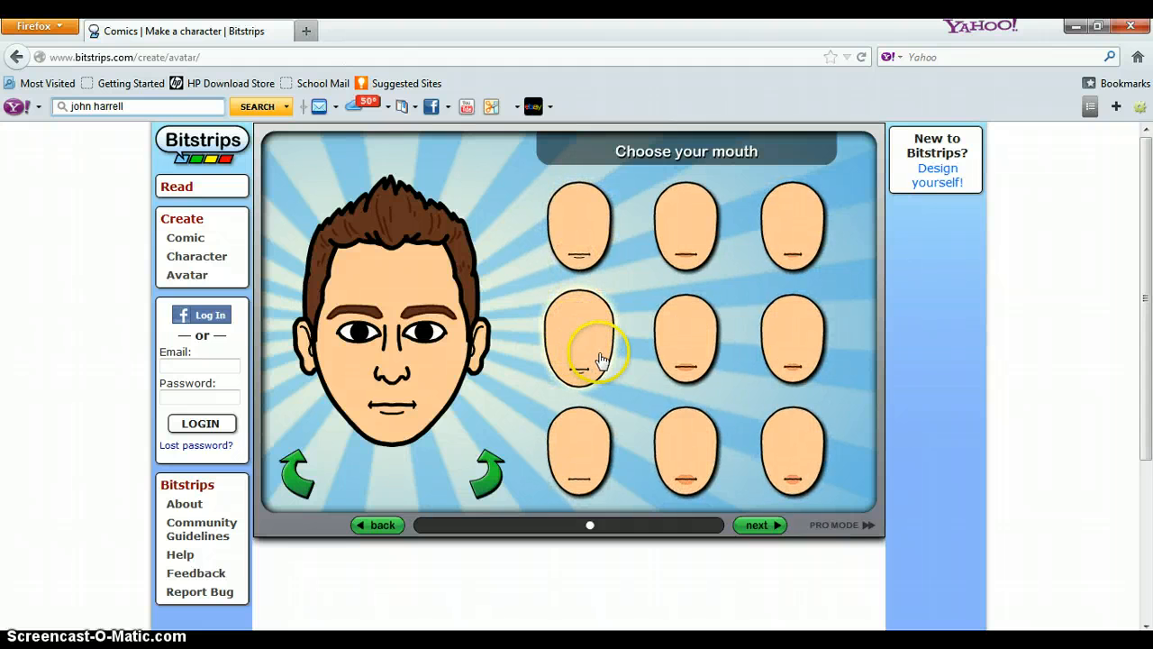
pyautogui.click(573, 223)
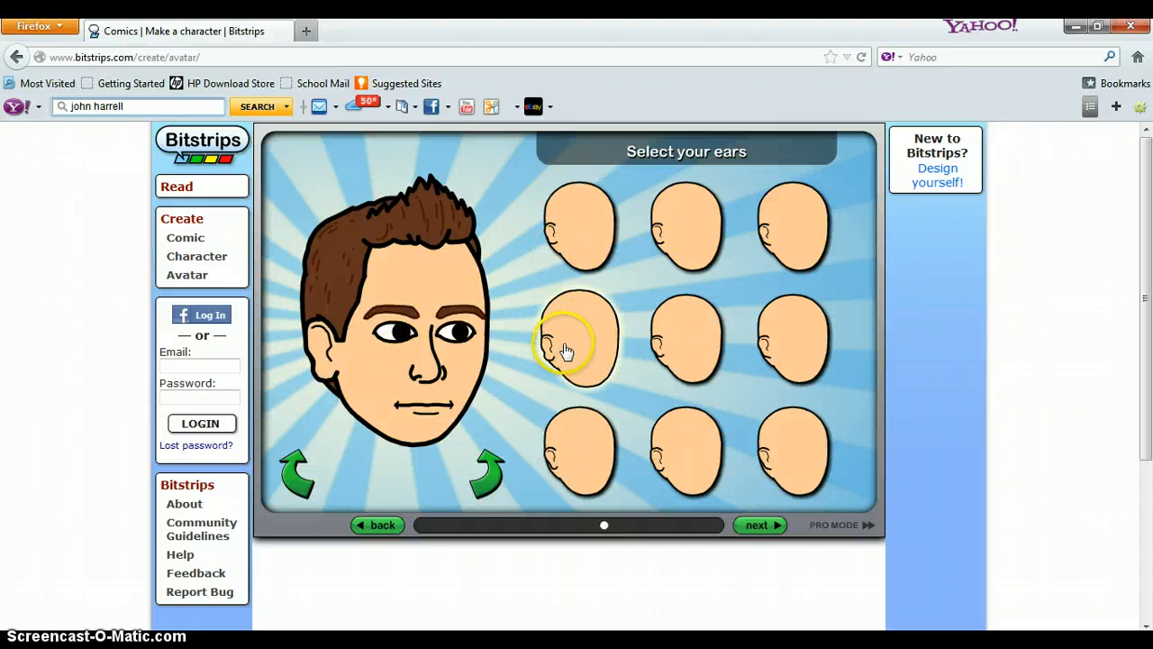
pyautogui.click(581, 227)
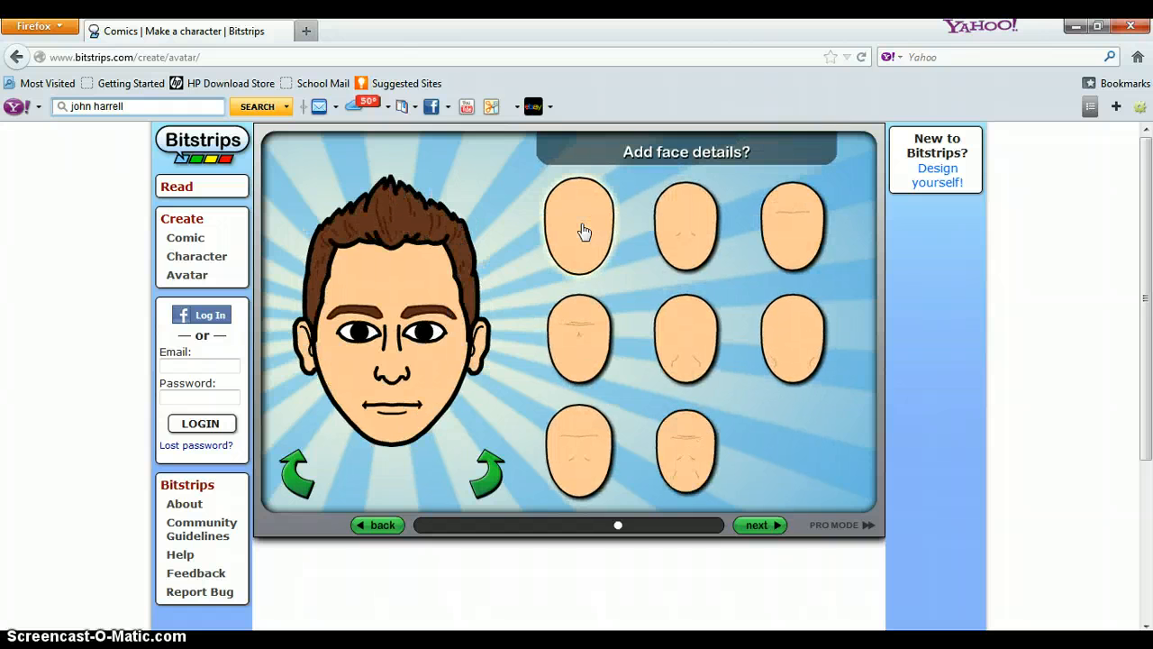
# Step: Leave the face free of wrinkle details, and add a moustache and dark rectangular glasses
pyautogui.click(586, 260)
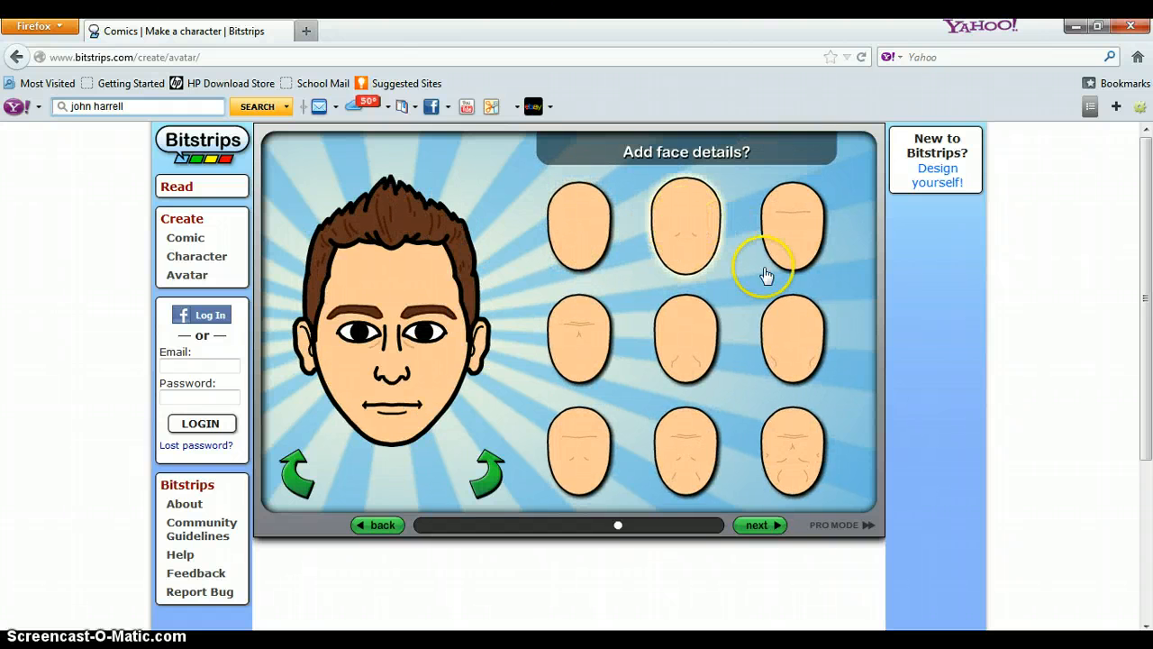
pyautogui.click(790, 446)
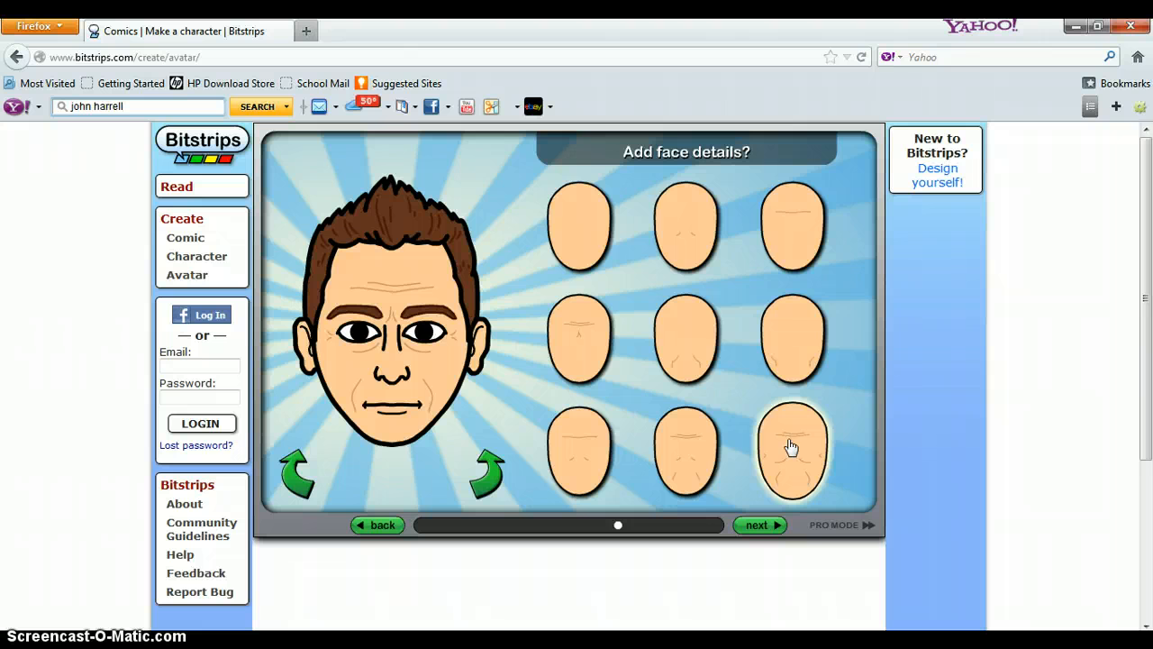
pyautogui.click(581, 219)
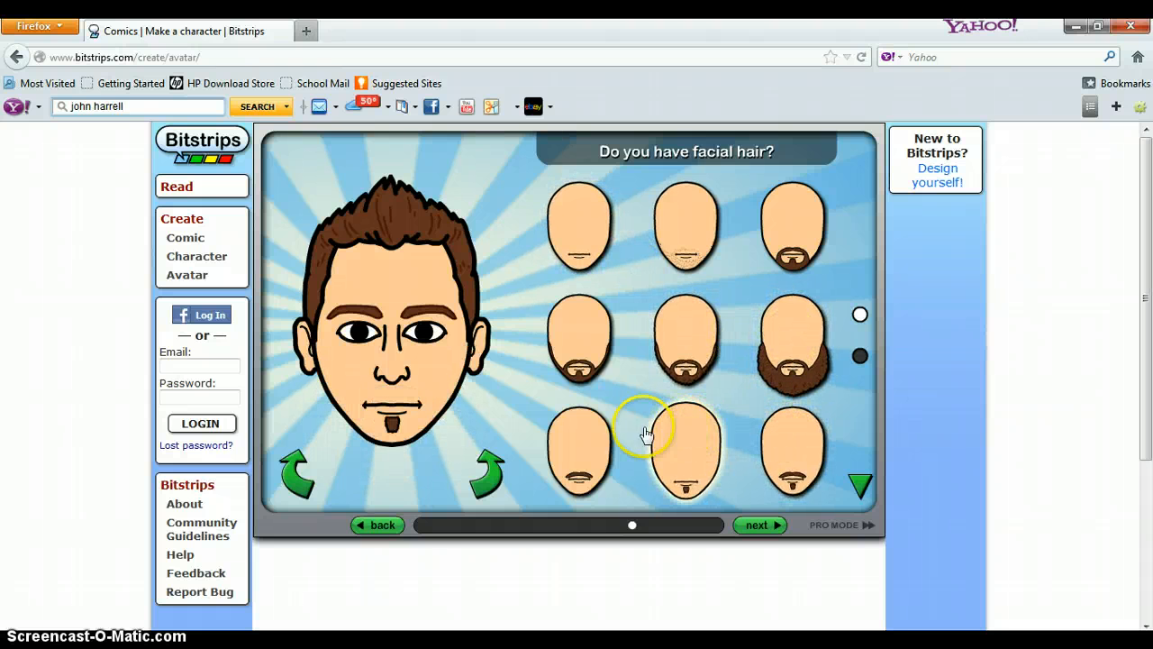
pyautogui.click(575, 433)
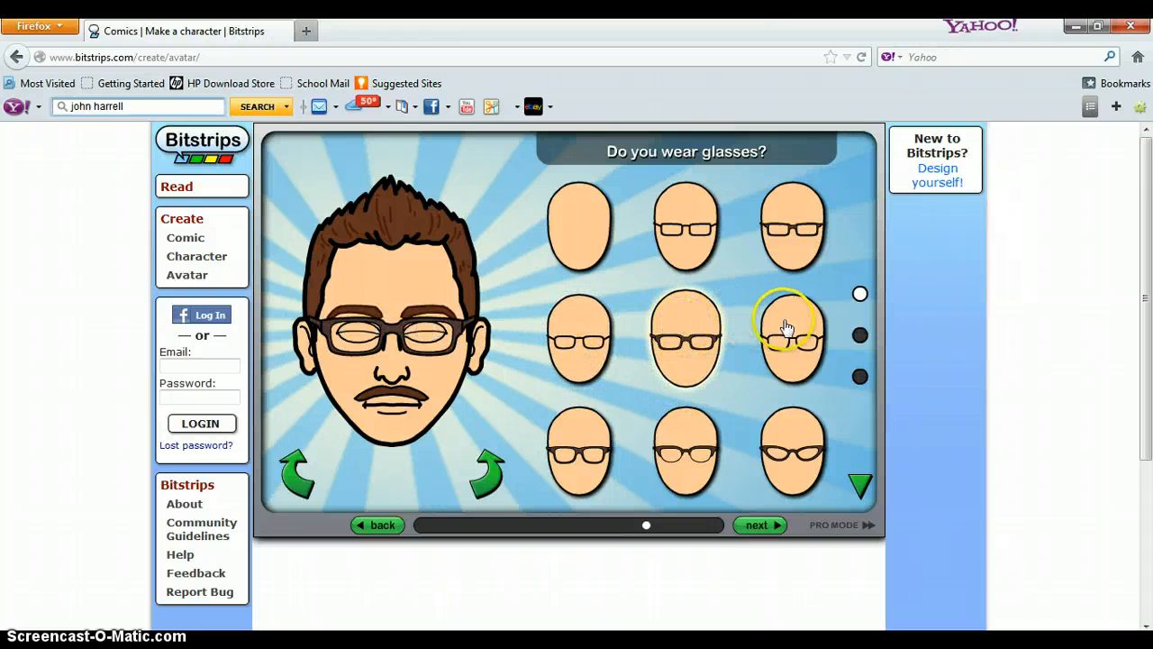
pyautogui.click(599, 446)
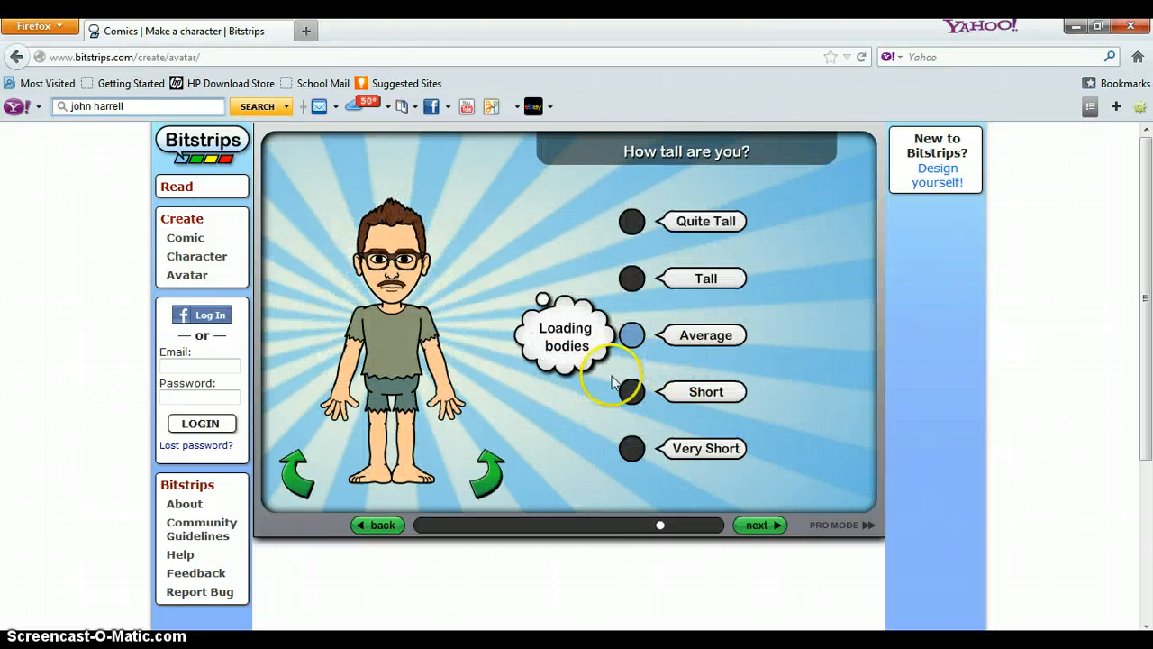
# Step: Give the avatar Average height and a Buff build, and dress it in the Sporty outfit with dark green T-shirt and khaki pants
pyautogui.click(708, 336)
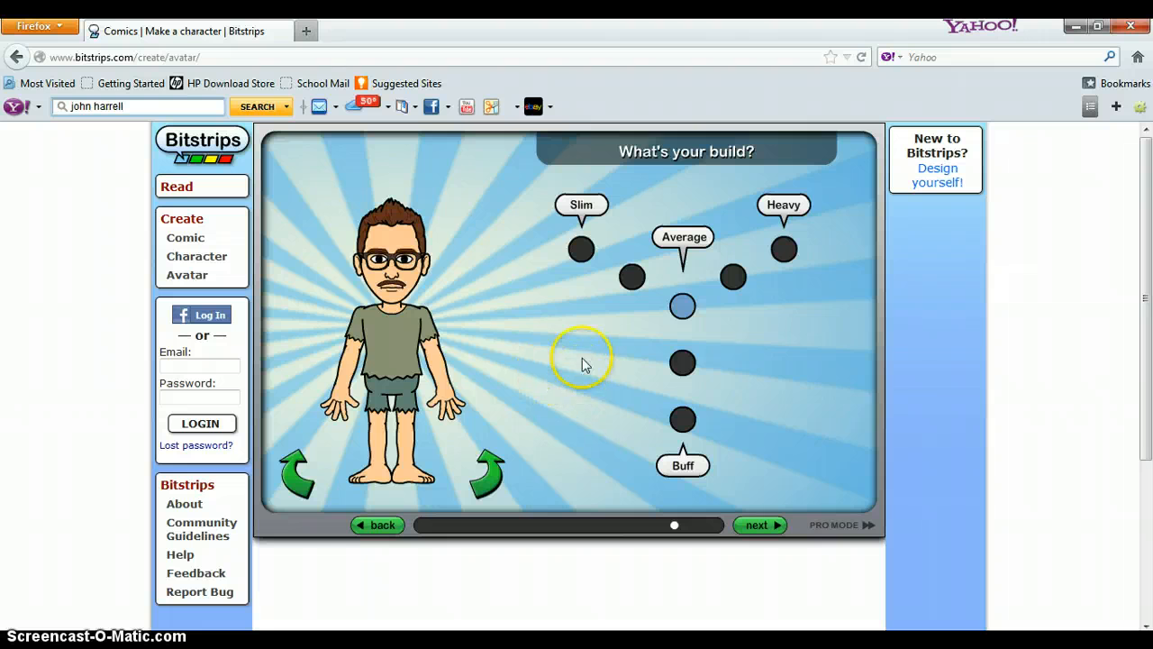
pyautogui.click(684, 423)
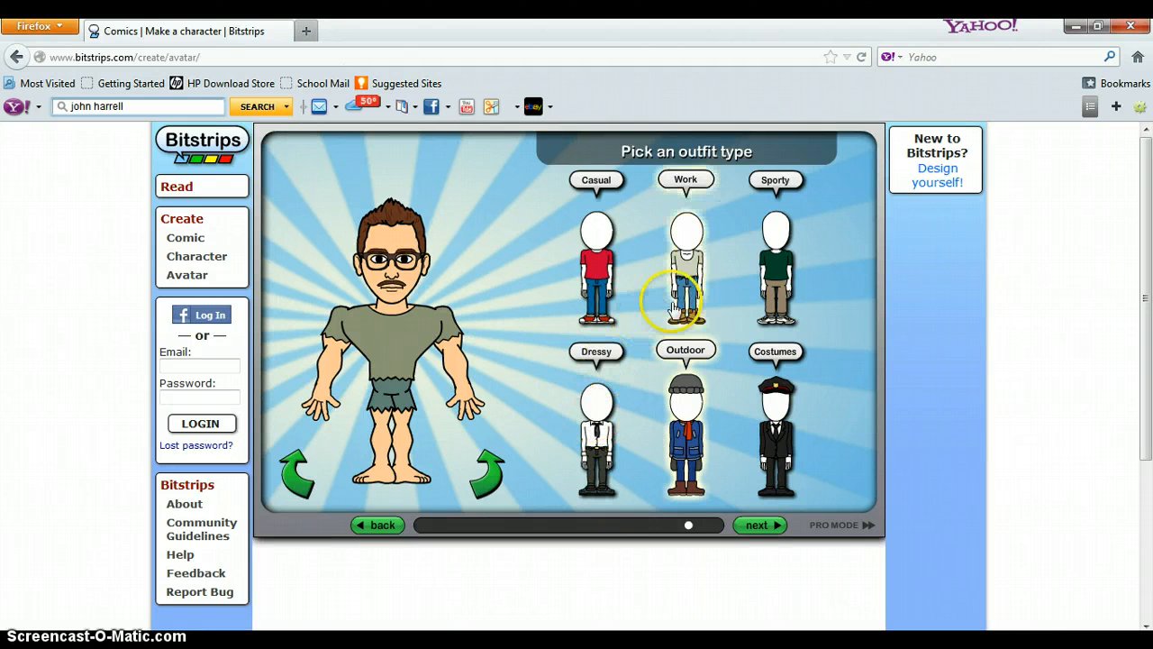
pyautogui.click(775, 256)
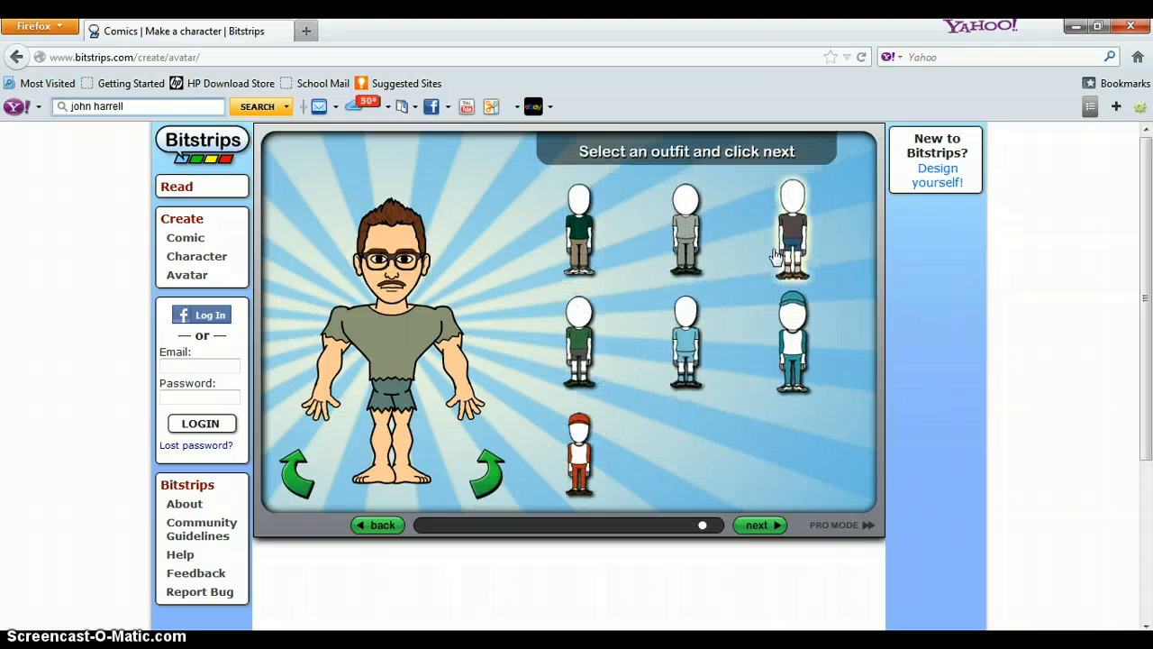
pyautogui.click(782, 234)
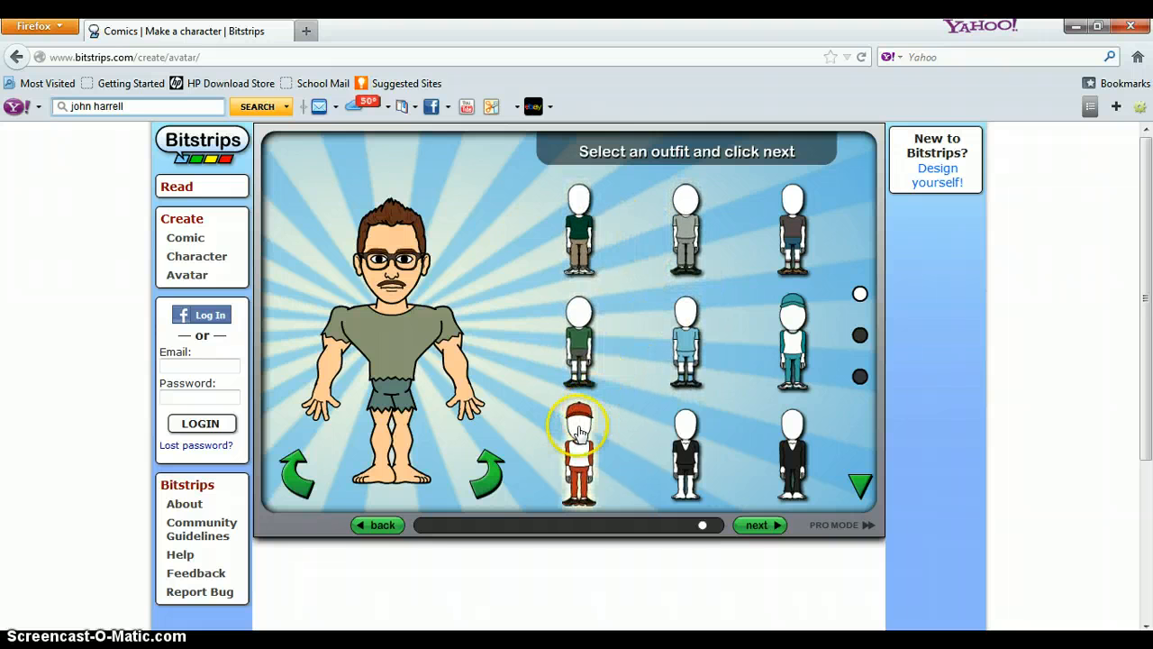
pyautogui.click(580, 252)
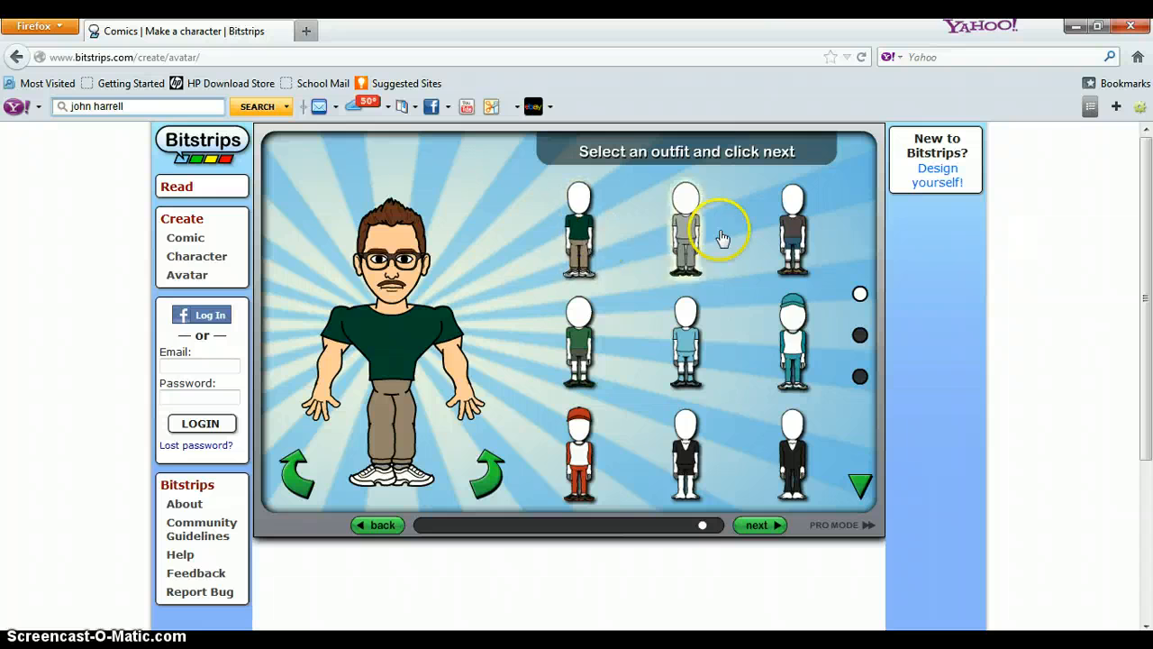
# Step: Try the grey T-shirt outfits and the black V-neck outfits on the avatar
pyautogui.click(794, 227)
pyautogui.click(677, 239)
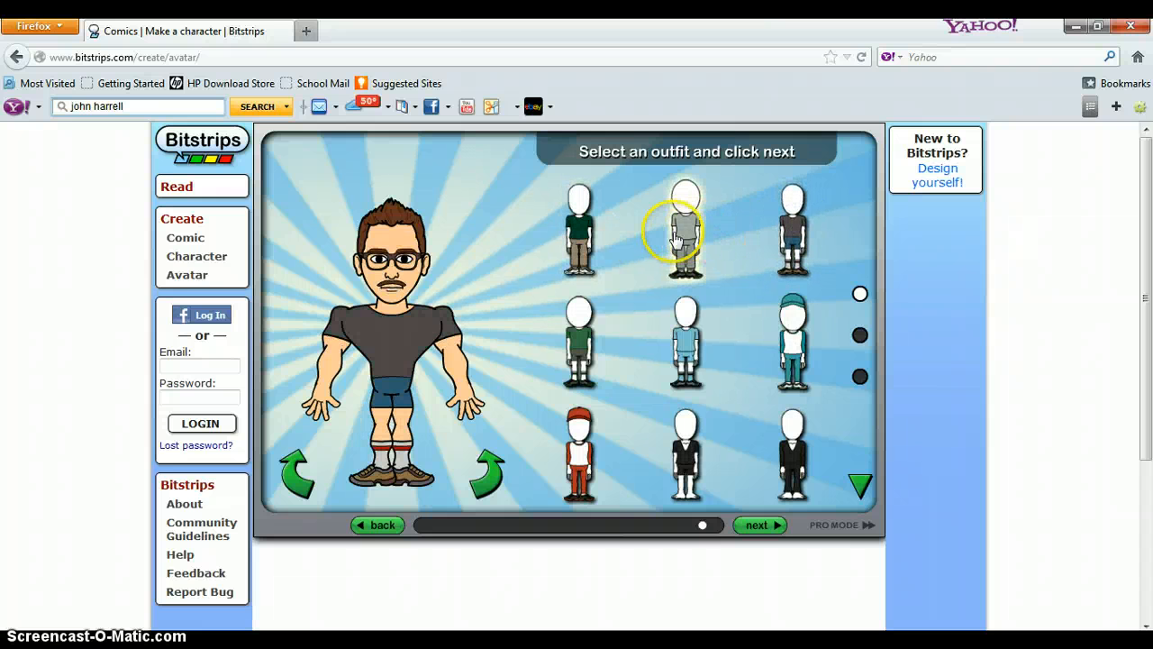
pyautogui.click(793, 328)
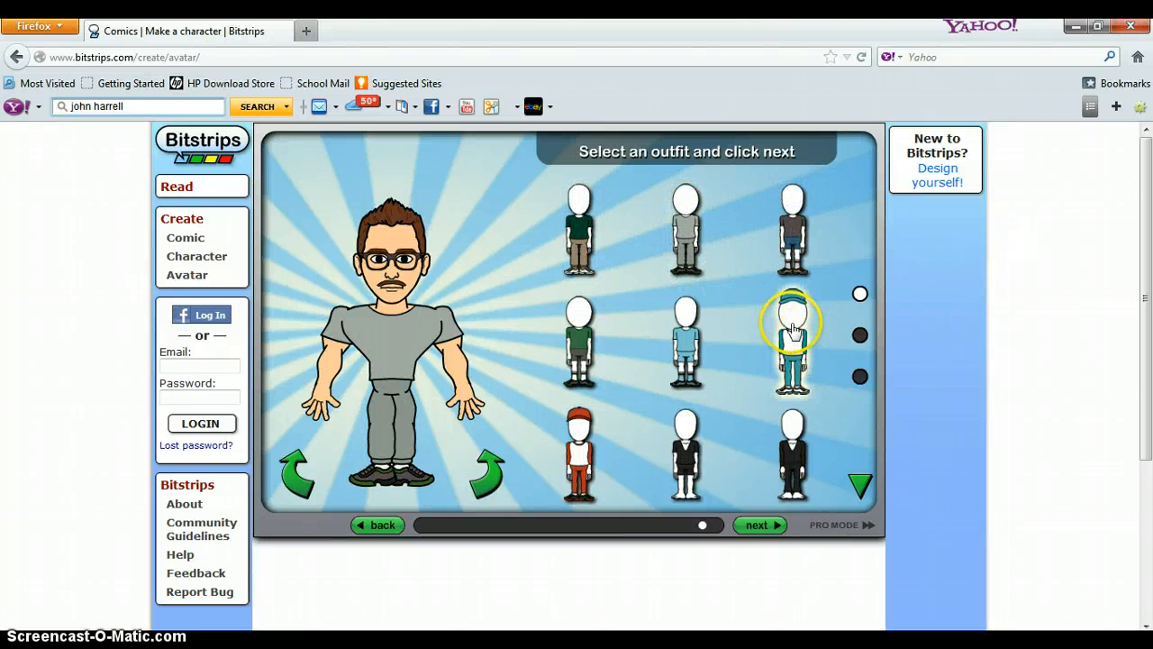
pyautogui.click(697, 340)
pyautogui.click(796, 433)
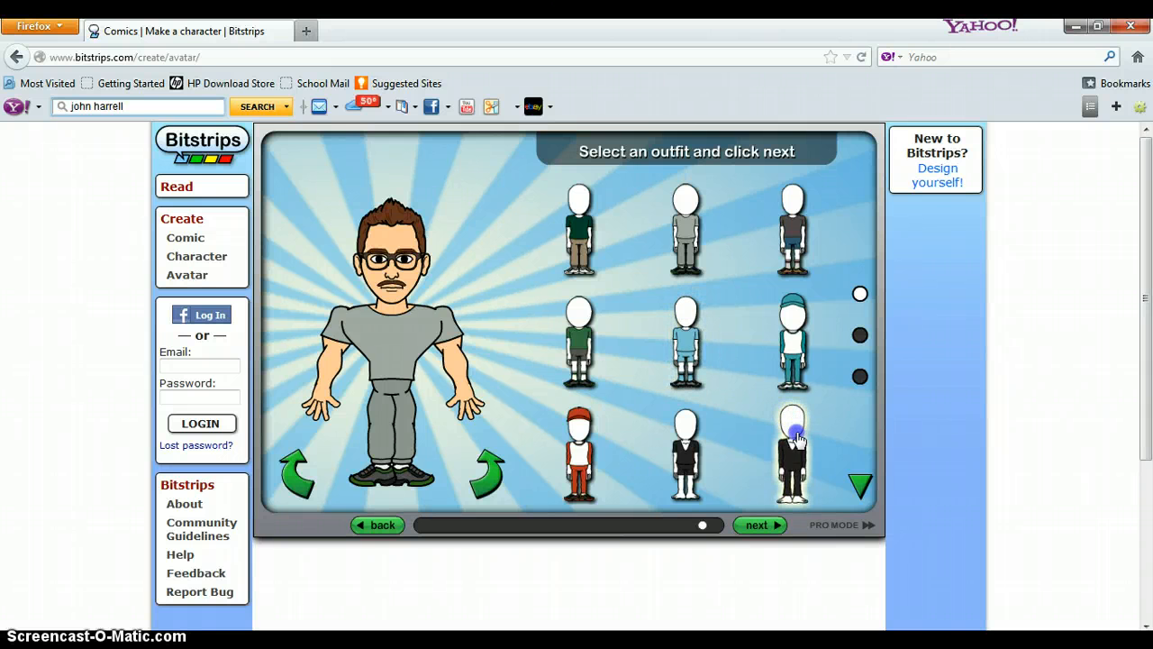
pyautogui.click(698, 419)
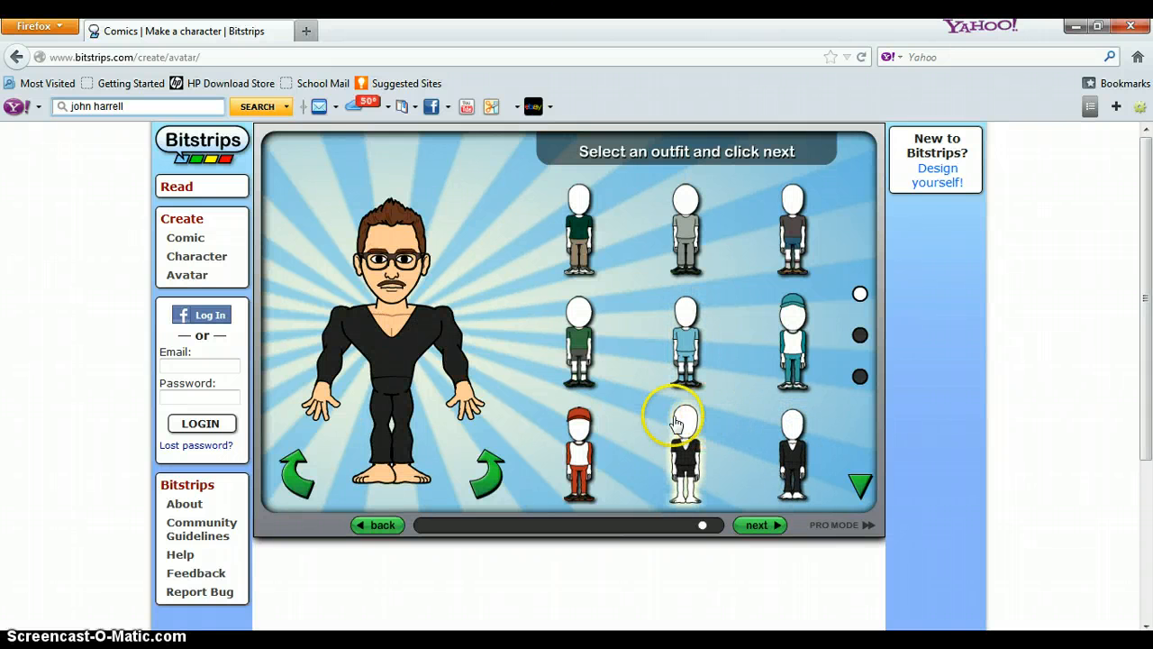
pyautogui.click(676, 422)
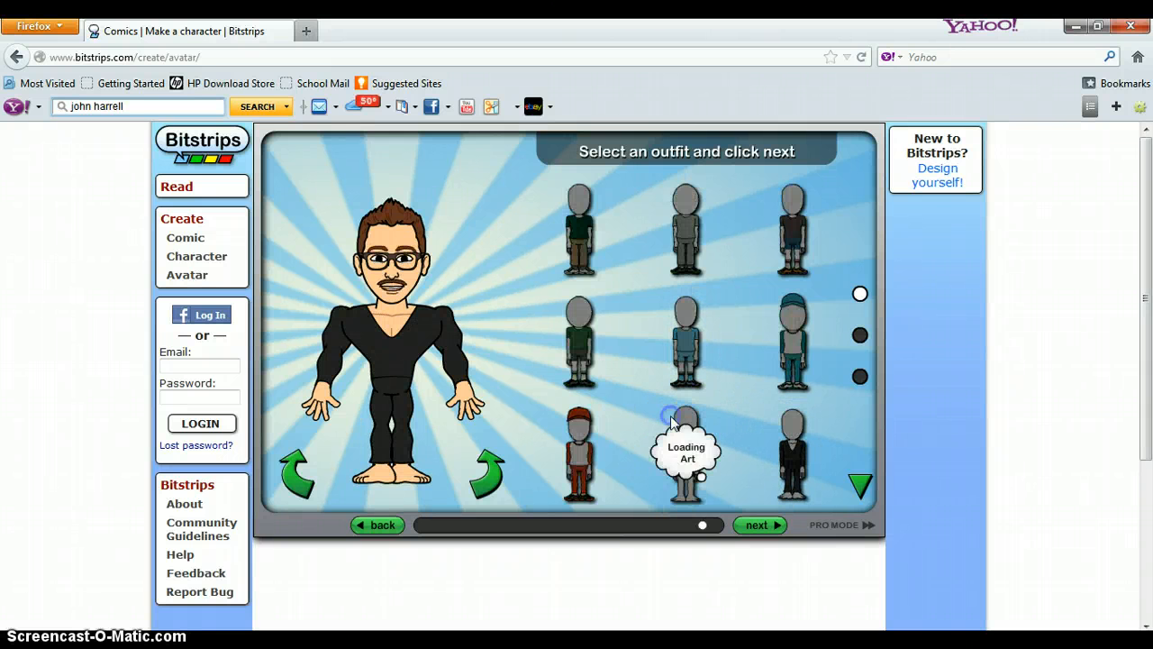
# Step: Dress the avatar in the green T-shirt, grey shorts and striped socks, and accept it without fine-tuning
pyautogui.click(577, 311)
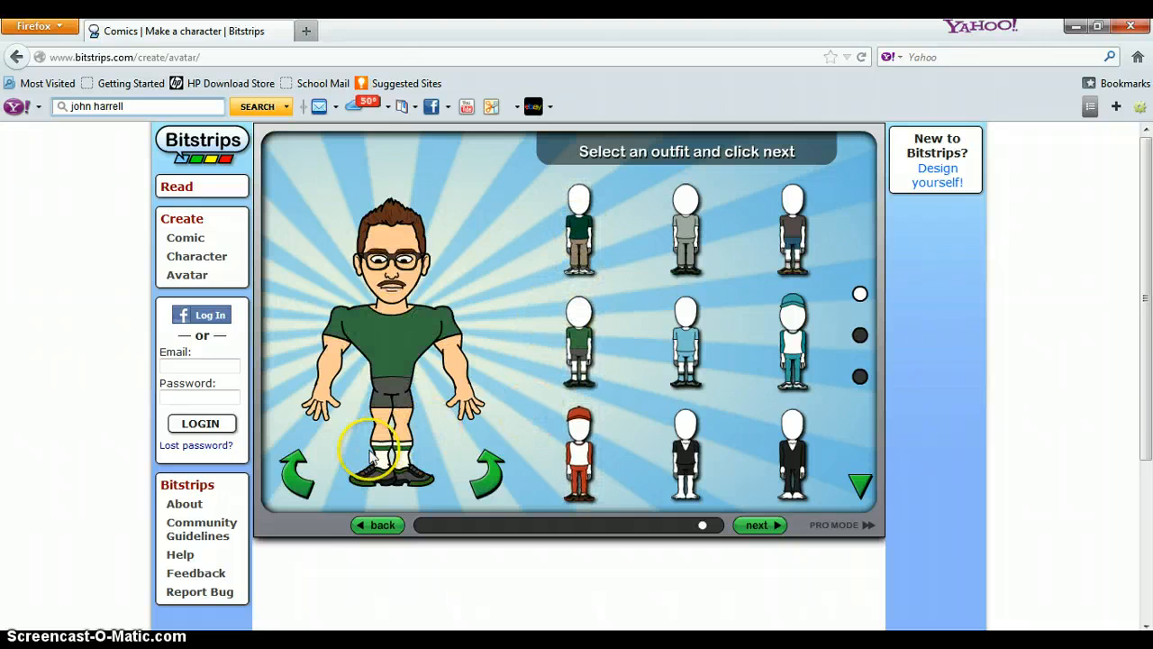
pyautogui.click(766, 525)
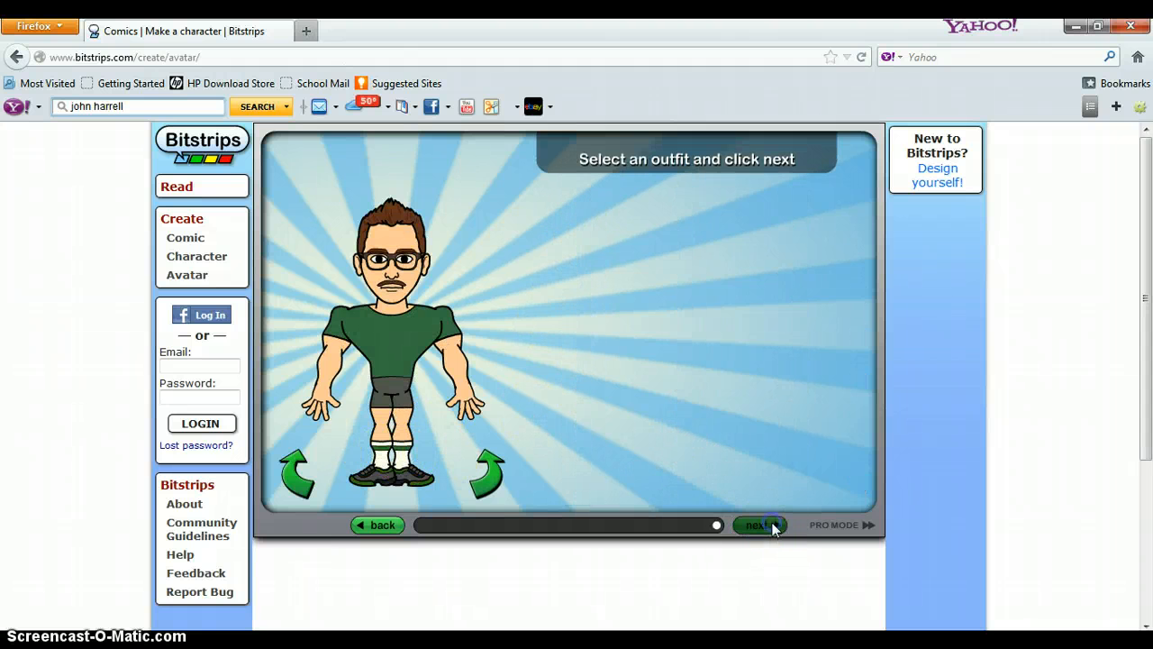
pyautogui.click(720, 455)
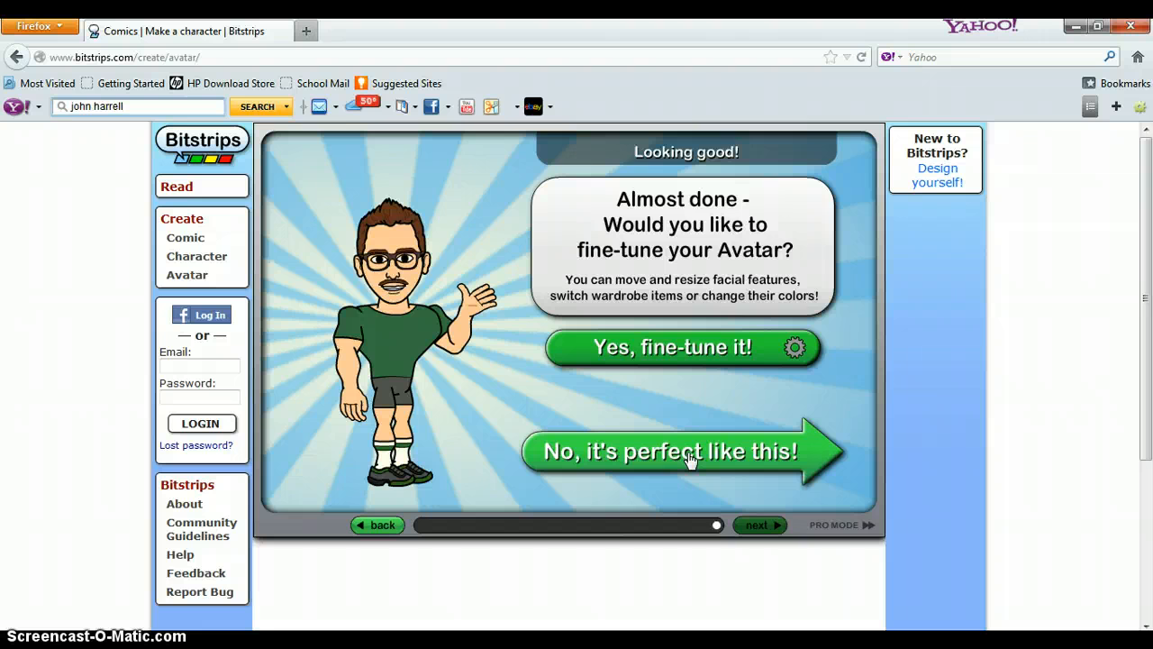
pyautogui.click(689, 457)
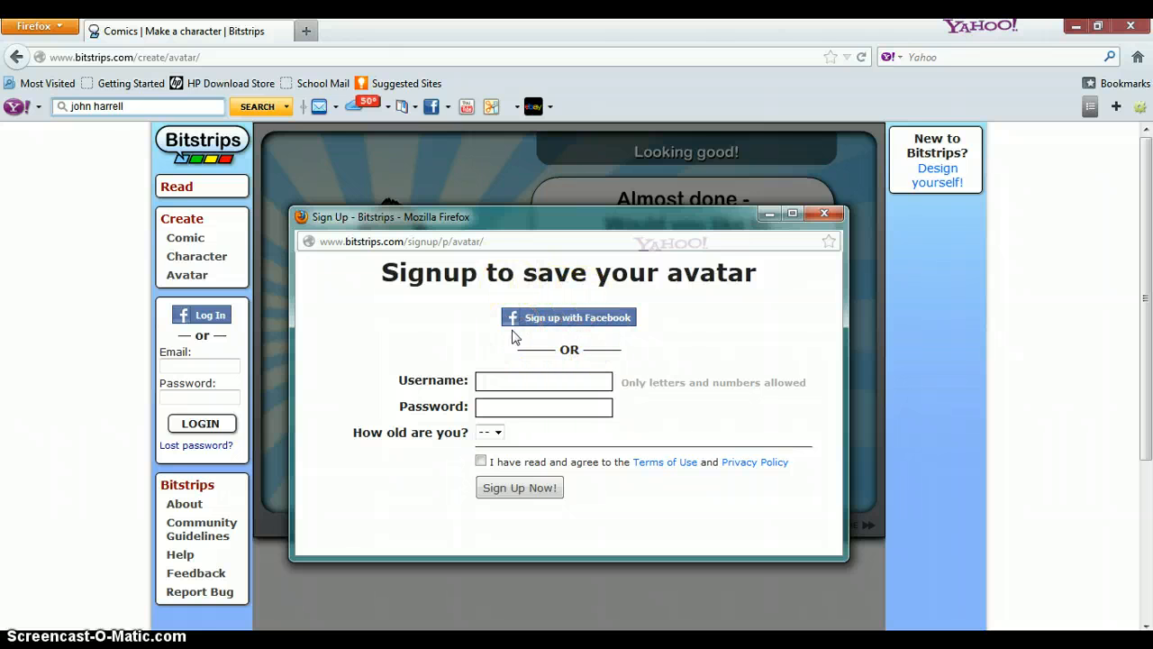
# Step: Fill in a username and the account password in the avatar sign-up form, and set the age to 72
pyautogui.click(505, 383)
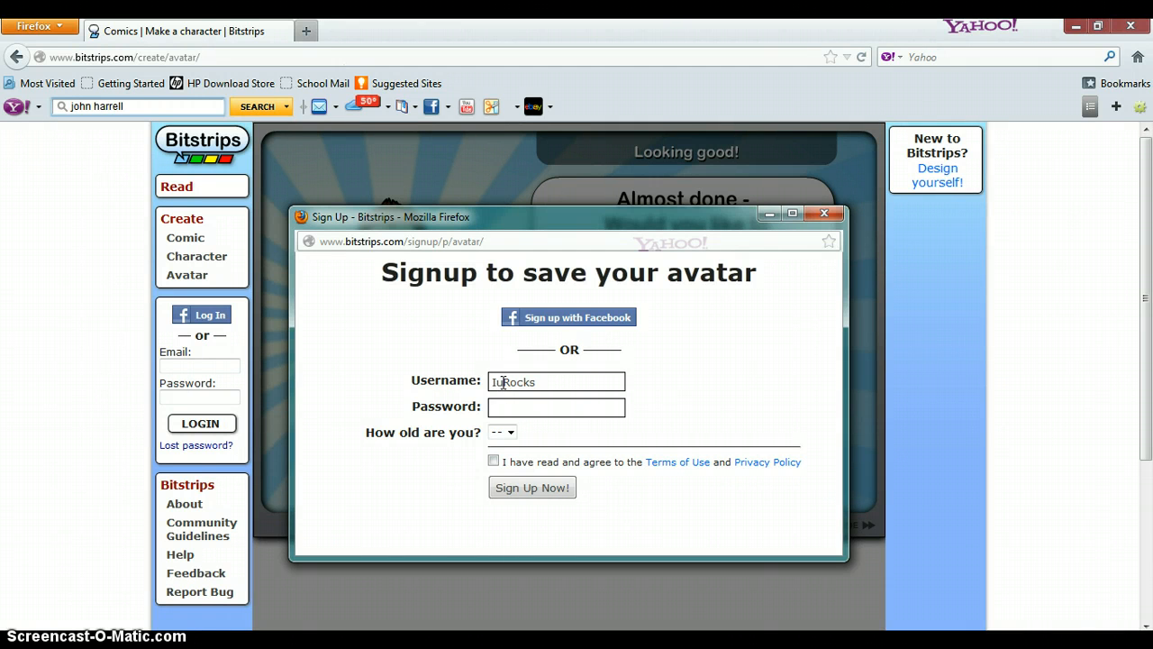
pyautogui.click(502, 432)
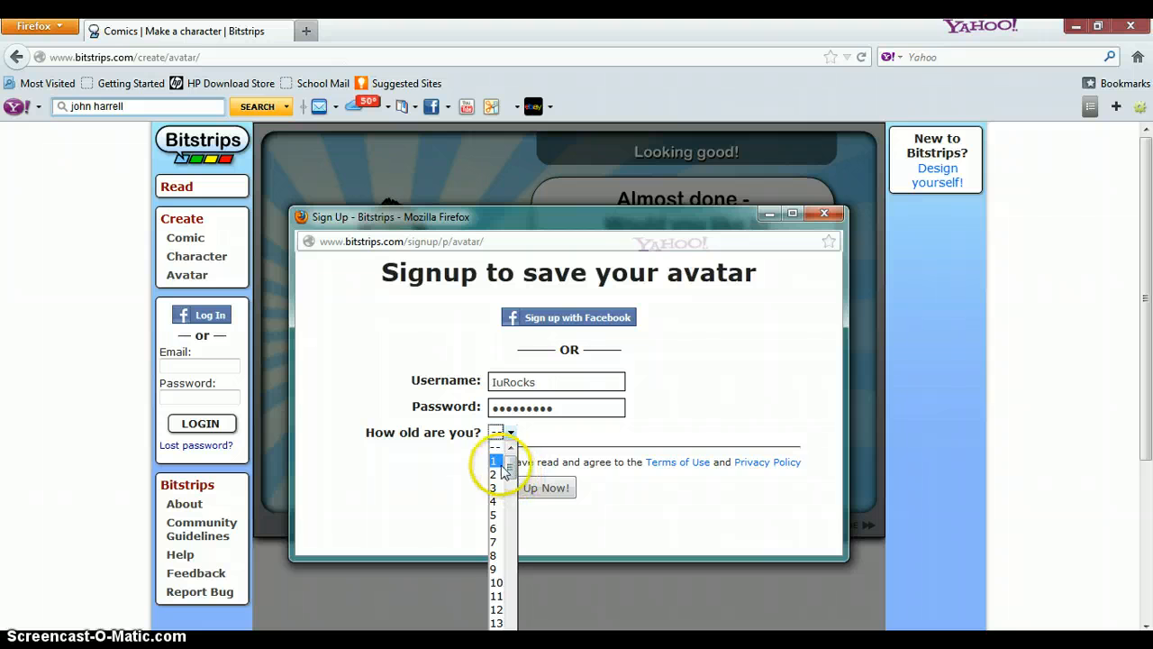
pyautogui.click(495, 460)
pyautogui.click(499, 460)
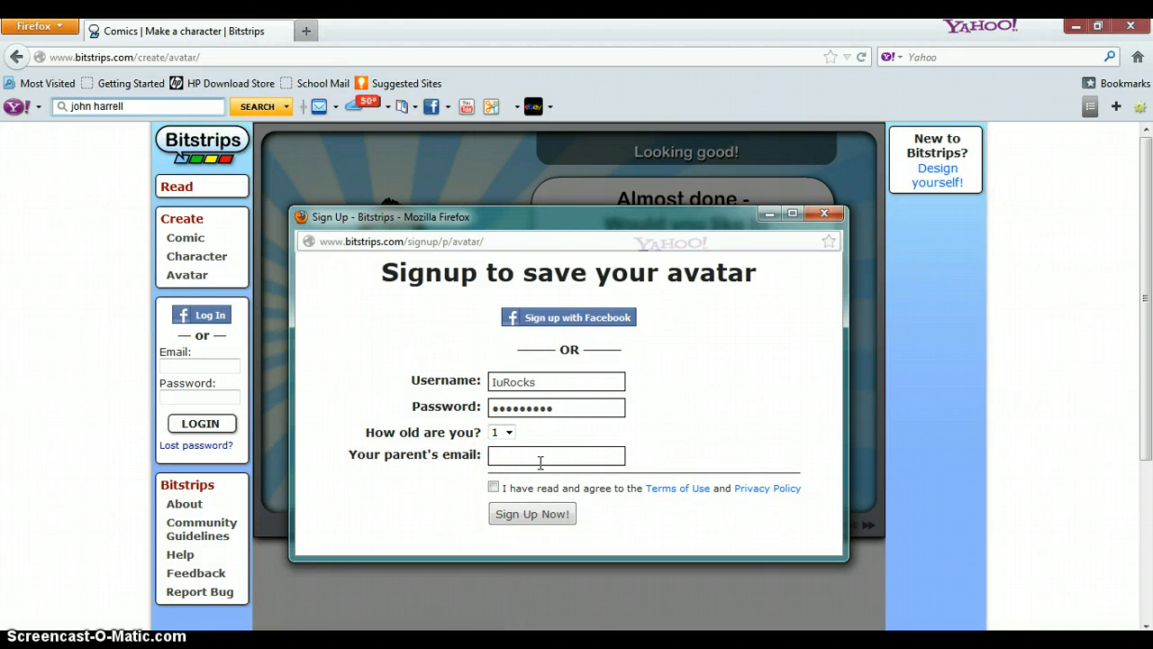
pyautogui.click(502, 432)
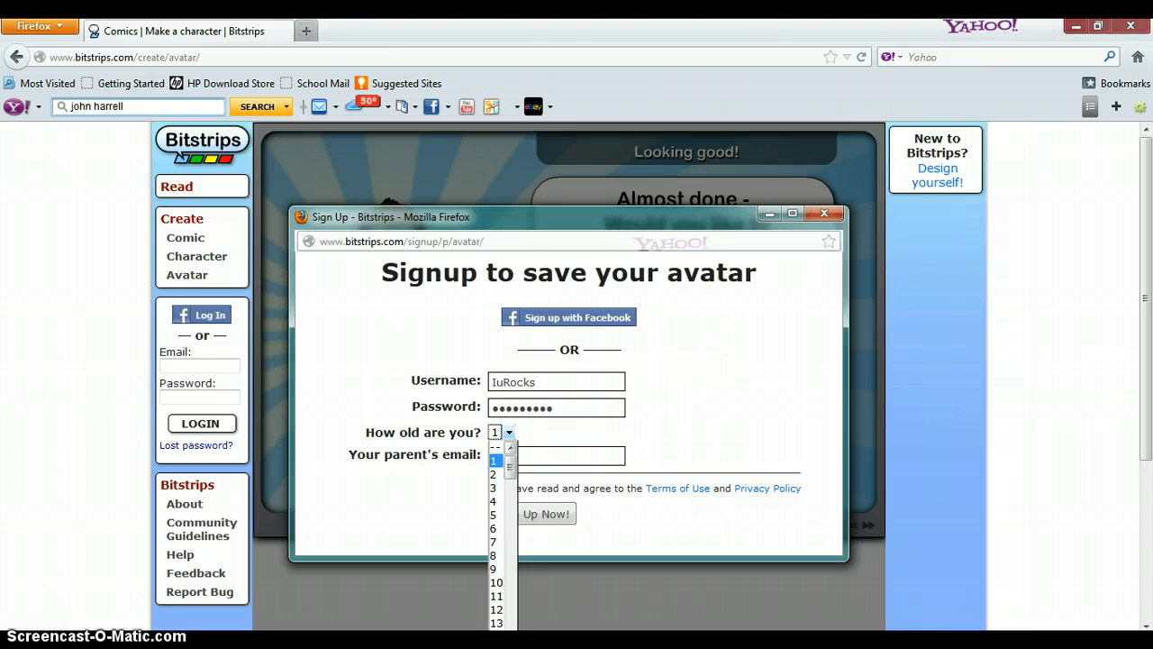
pyautogui.scroll(-15, 501, 531)
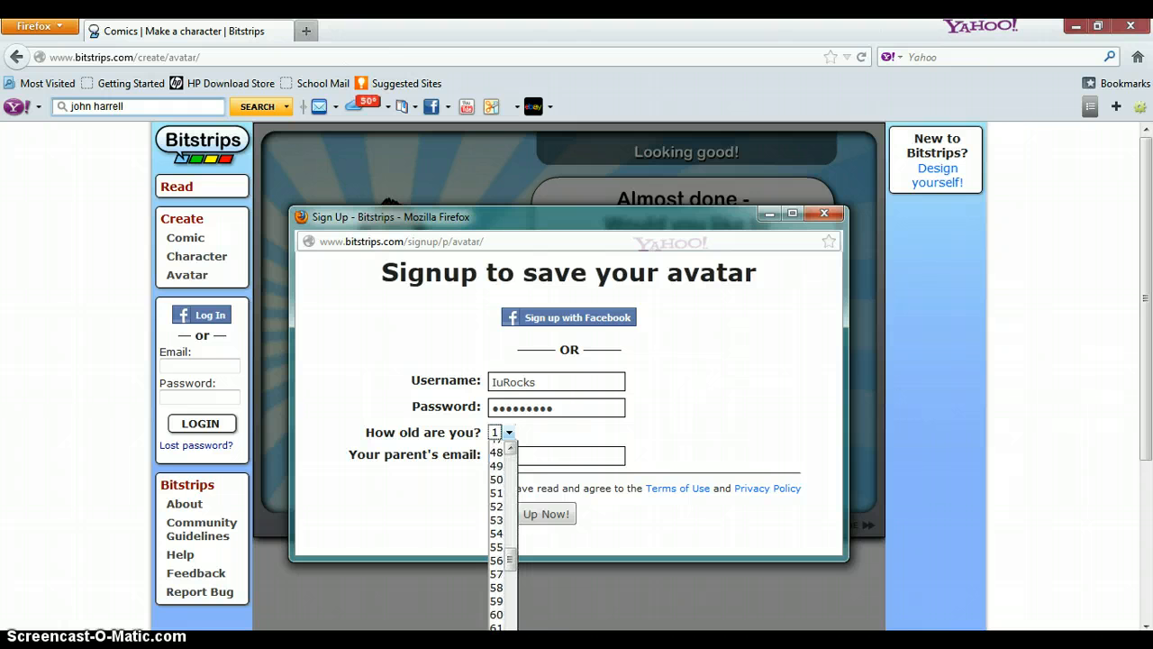
pyautogui.scroll(-4, 501, 540)
pyautogui.click(497, 615)
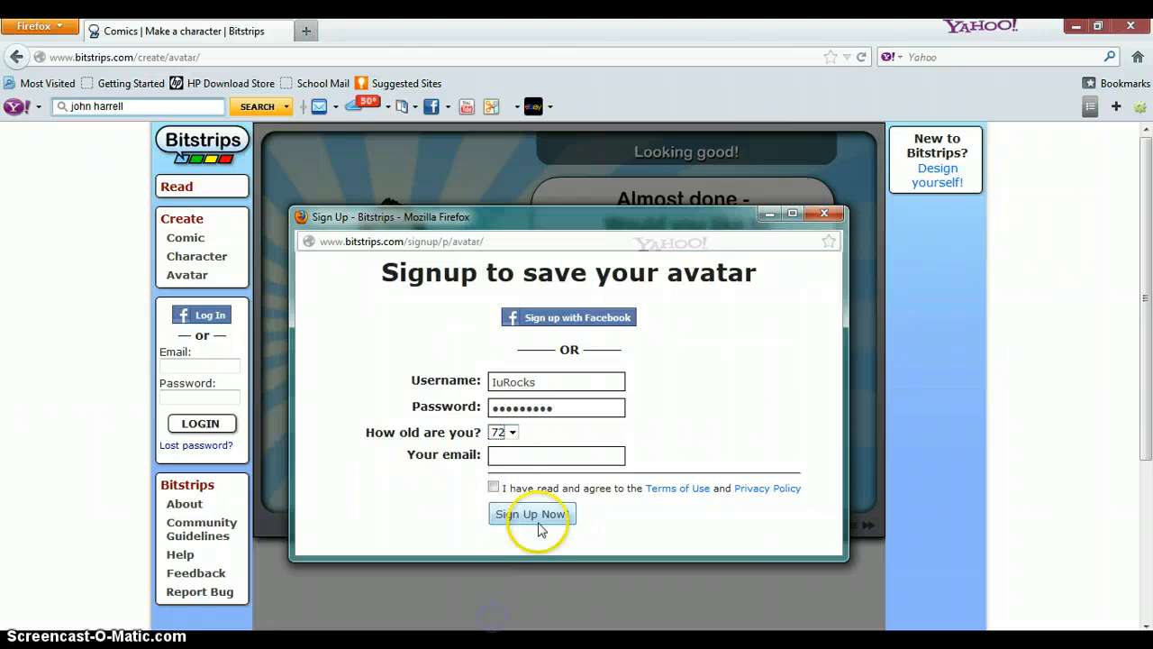
# Step: Enter the account email, agree to the terms and submit the sign-up, dismissing the browser's offer to remember the password
pyautogui.click(519, 463)
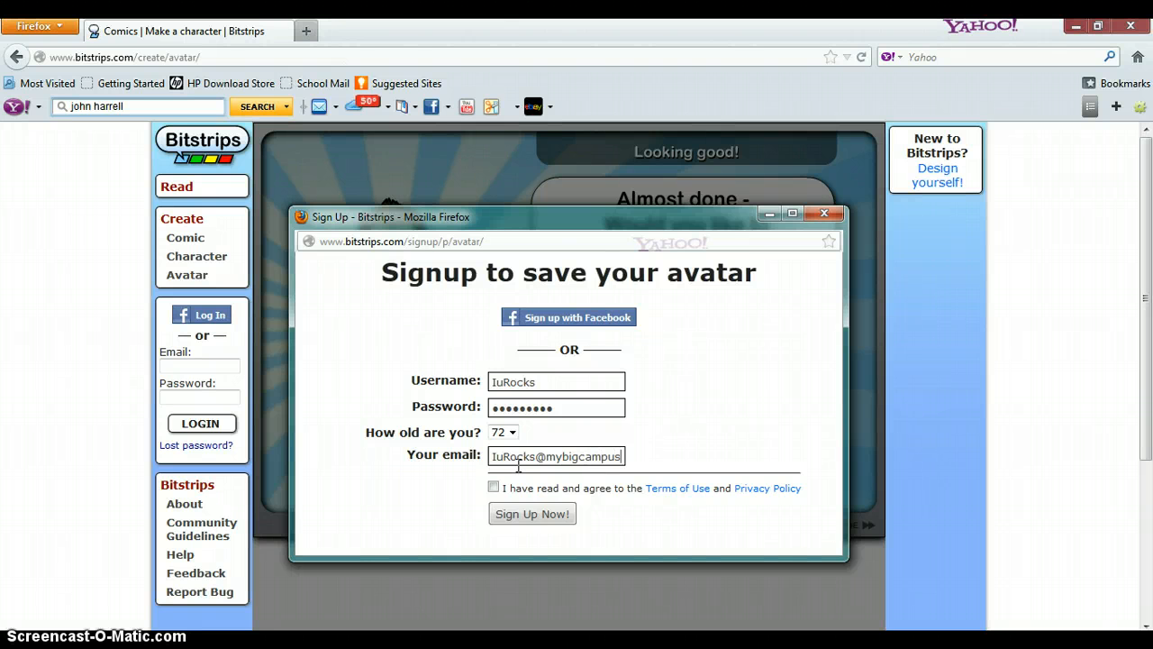
pyautogui.write('.com')
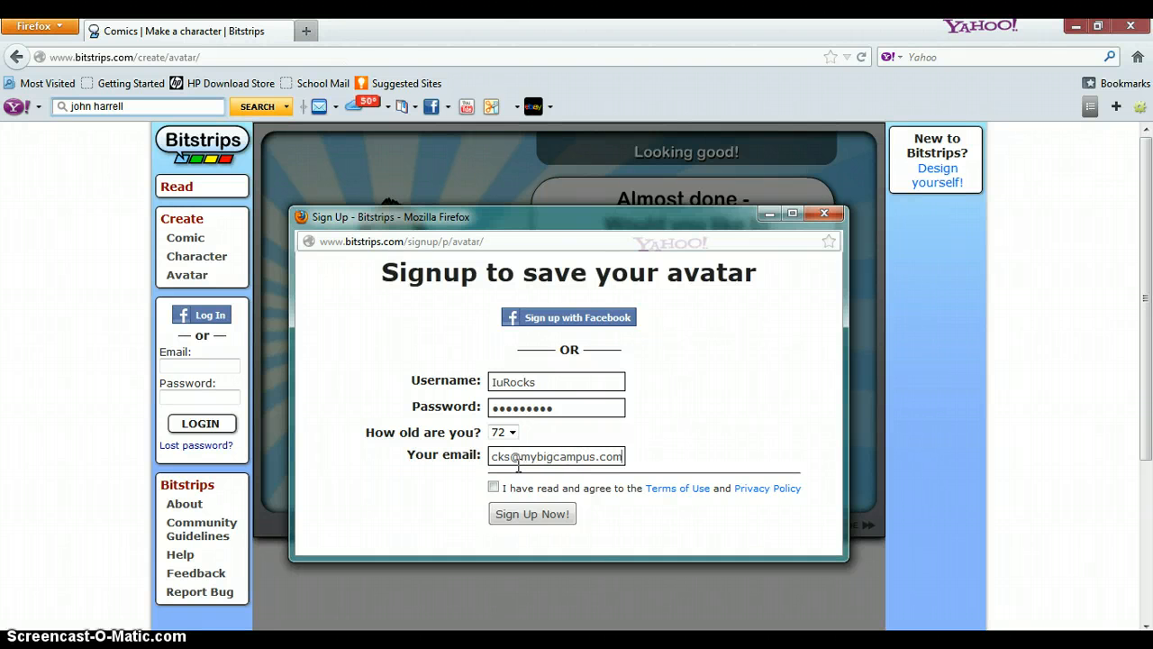
pyautogui.click(495, 486)
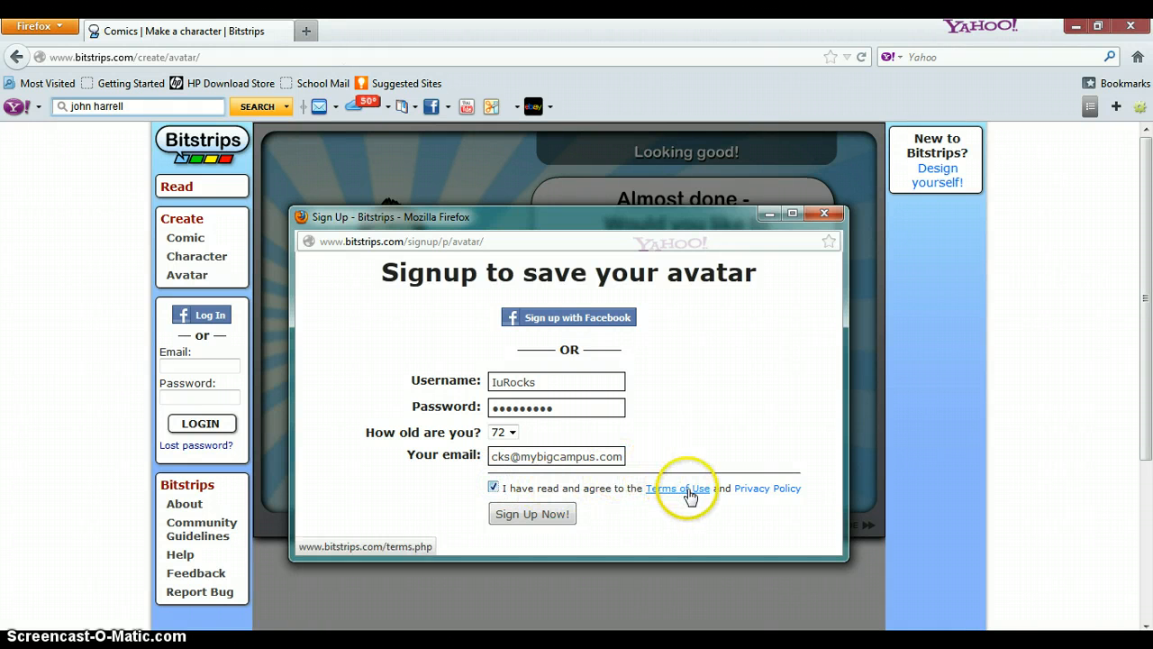
pyautogui.click(530, 513)
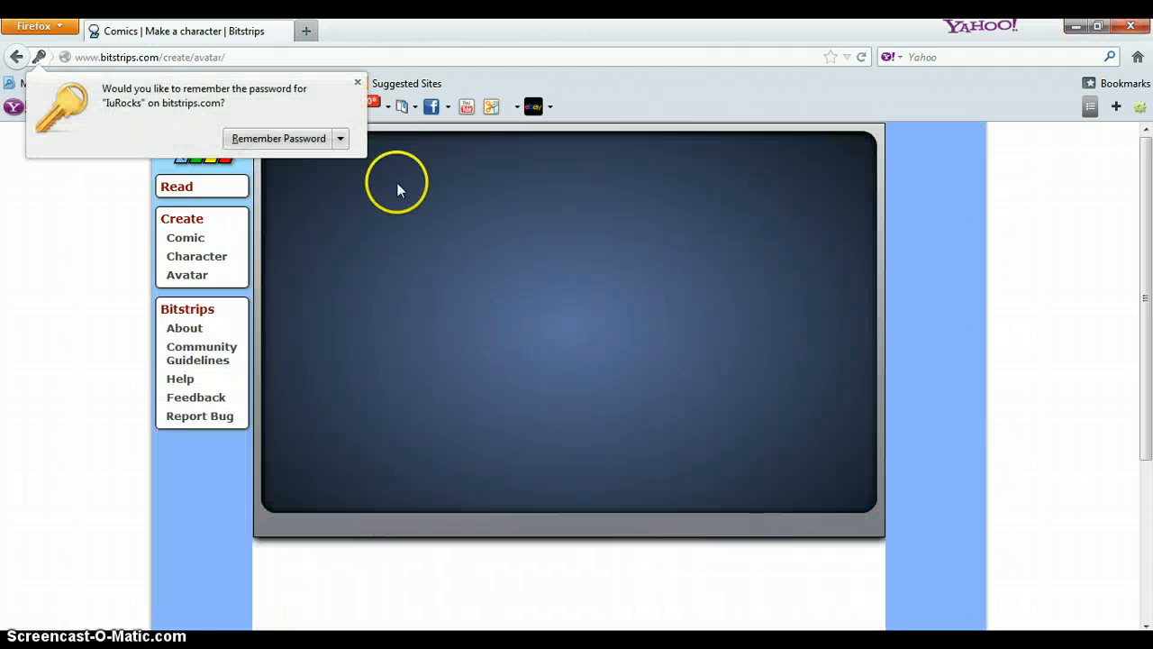
pyautogui.click(357, 82)
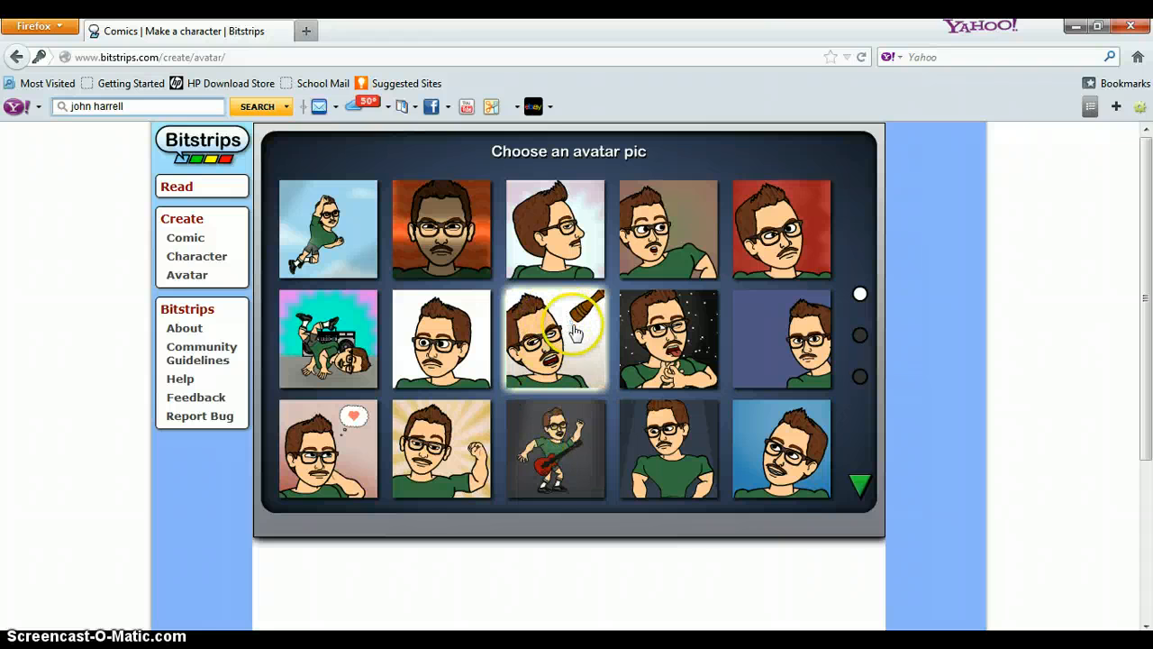
# Step: Save the picture of the avatar flying through the sky as the avatar pic, without downloading a local copy
pyautogui.click(355, 232)
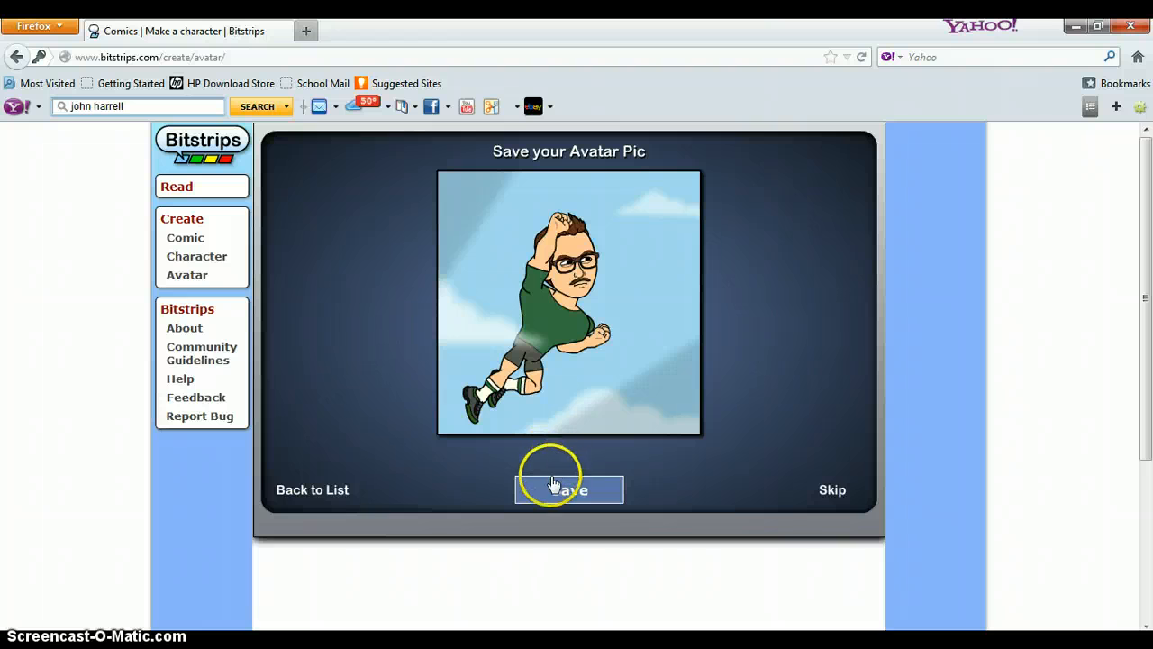
pyautogui.click(547, 485)
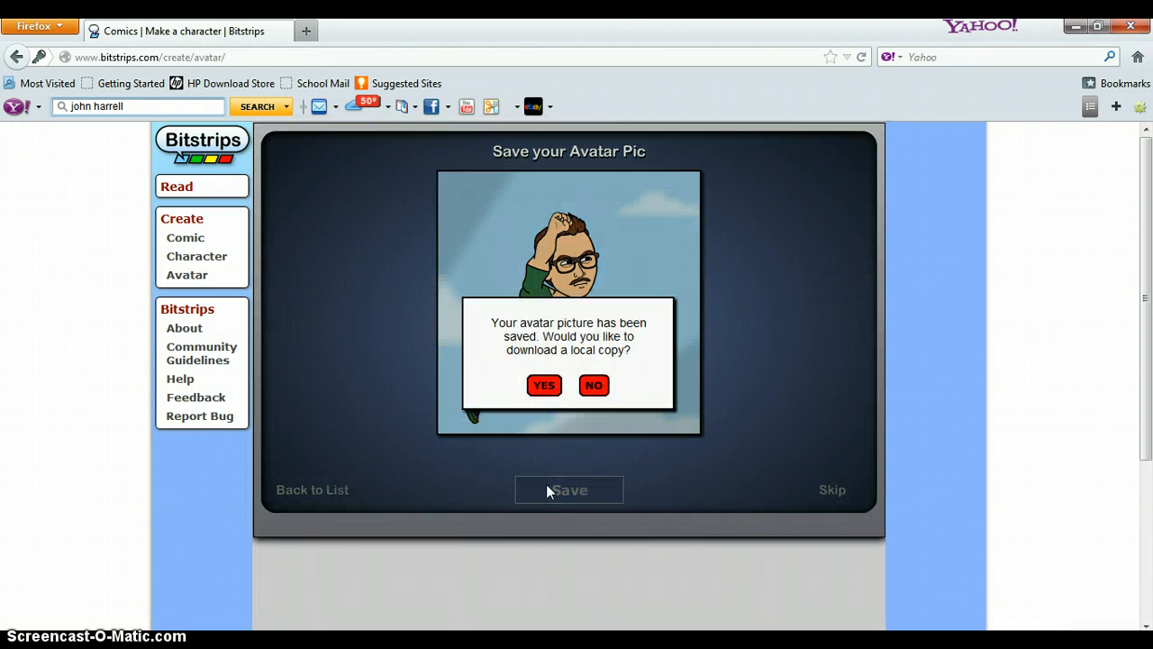
pyautogui.click(592, 388)
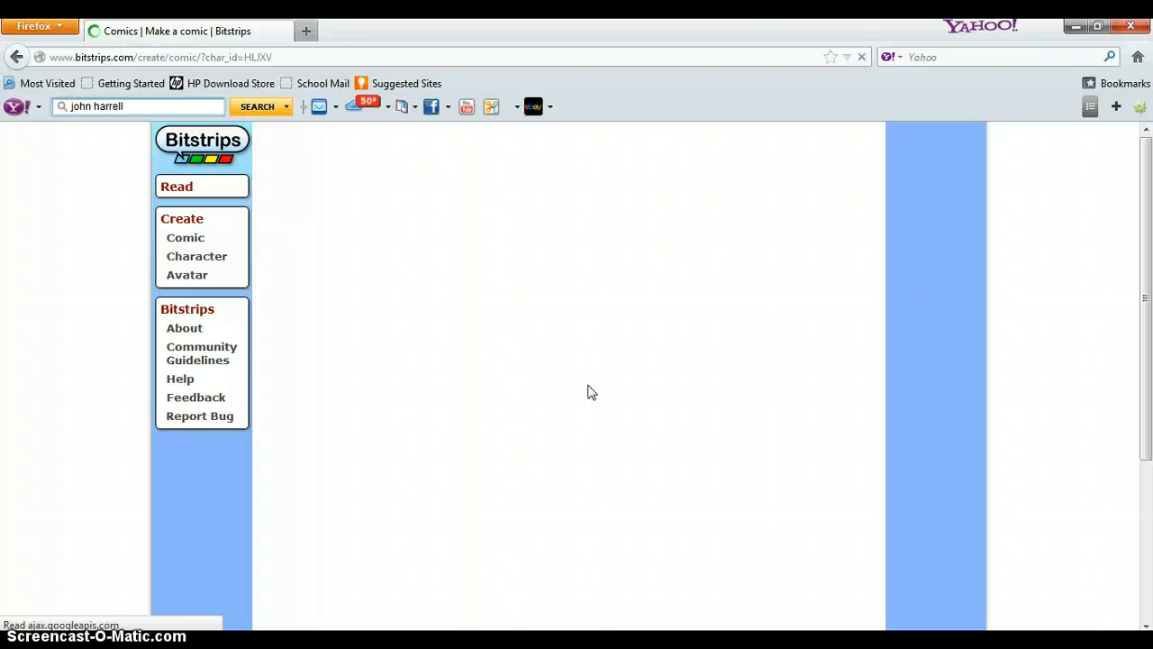
# Step: Delete the running avatar from the third panel of the new comic strip
pyautogui.click(652, 394)
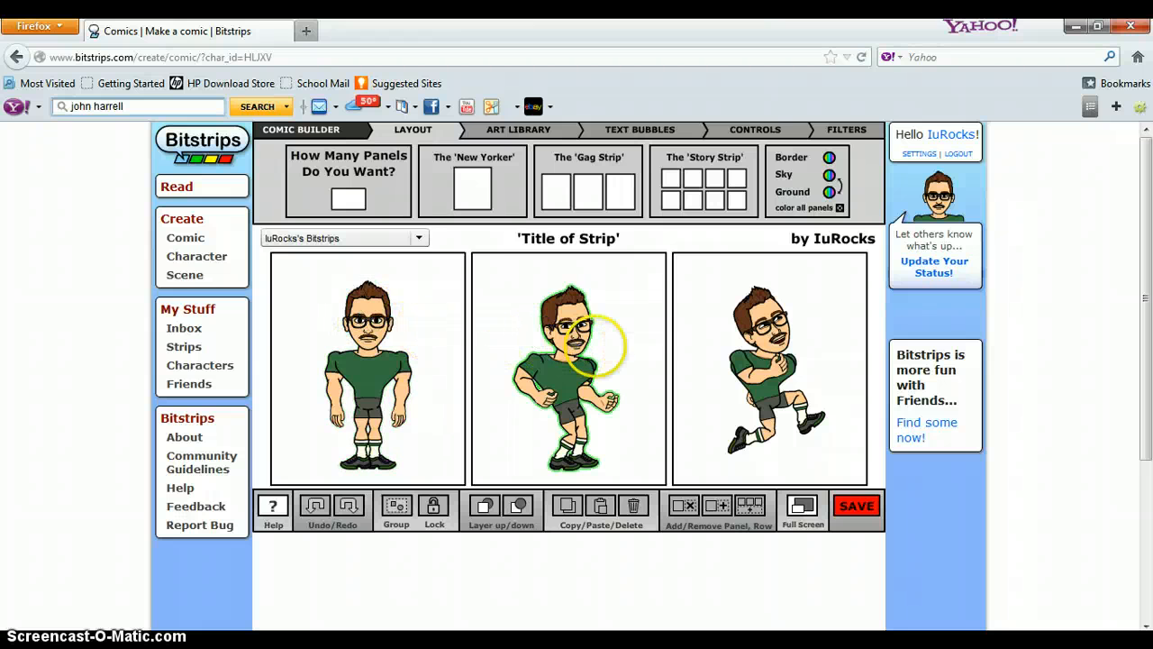
pyautogui.click(663, 337)
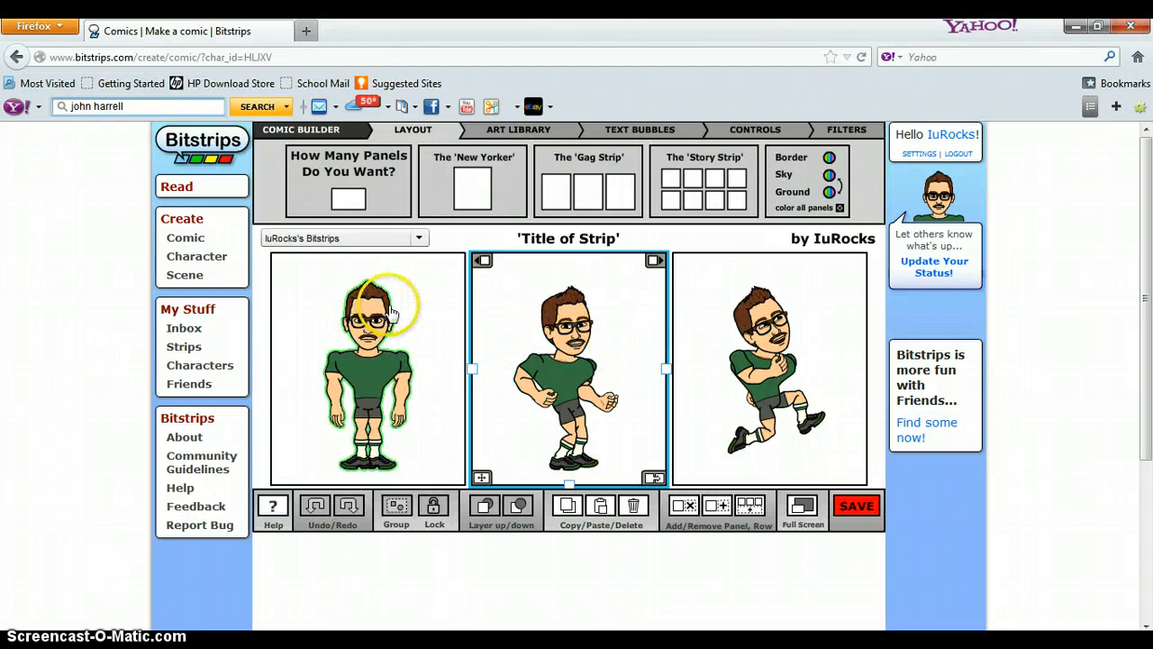
pyautogui.click(773, 323)
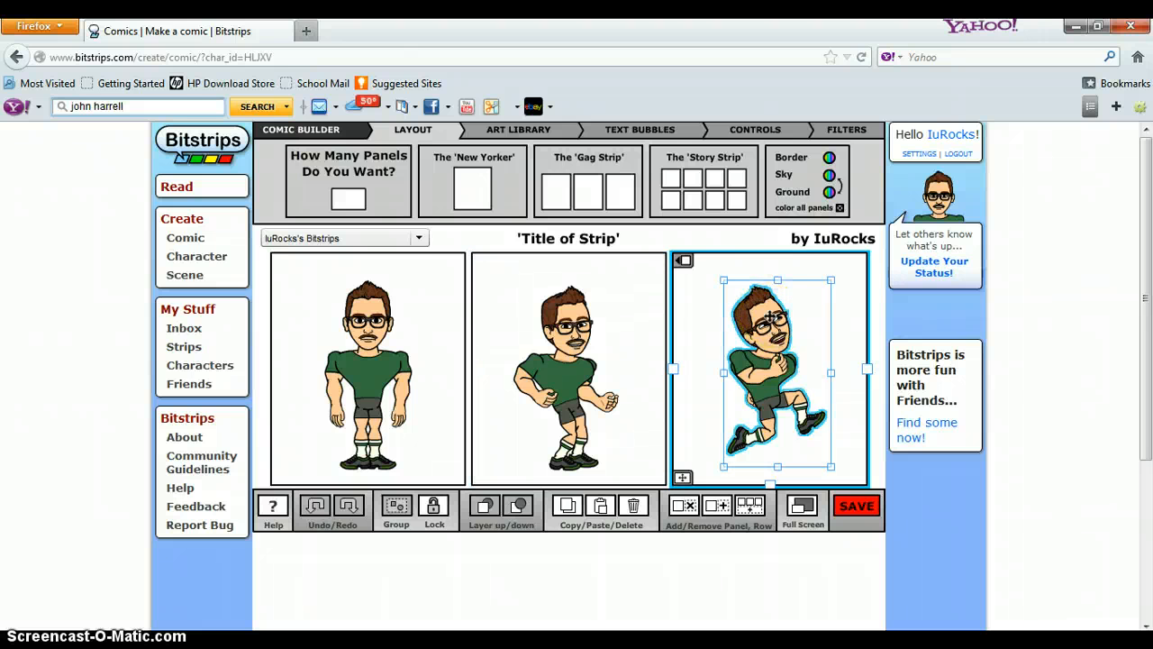
pyautogui.press('Delete')
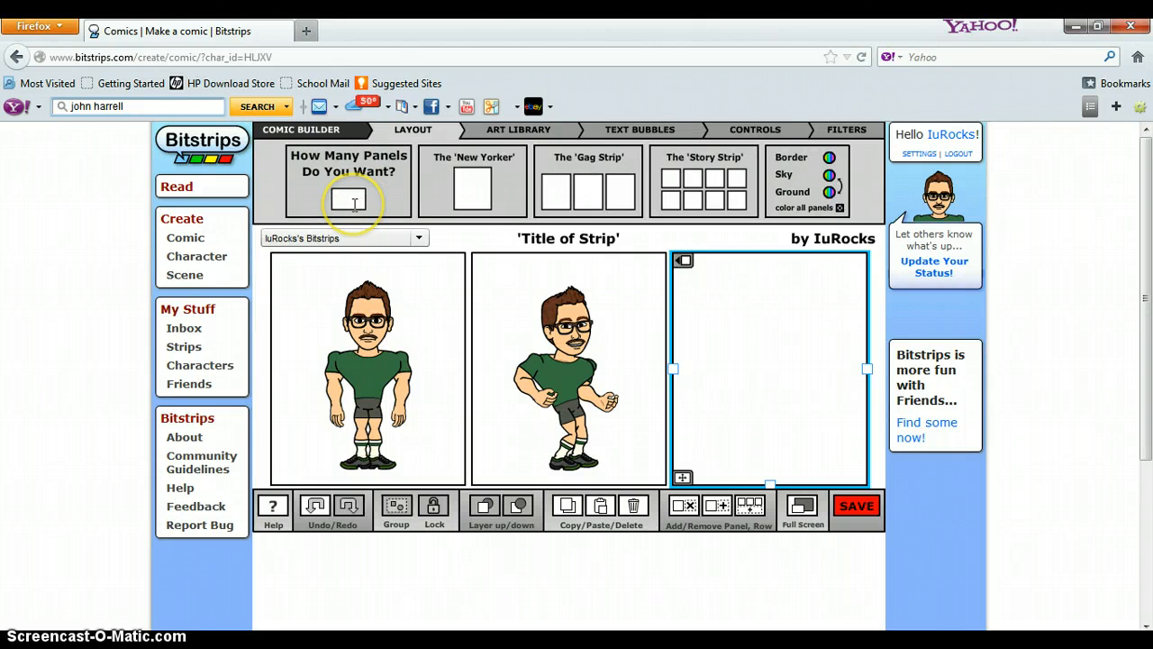
# Step: Set the comic to 6 panels and title the strip "Middle Passage"
pyautogui.write('6')
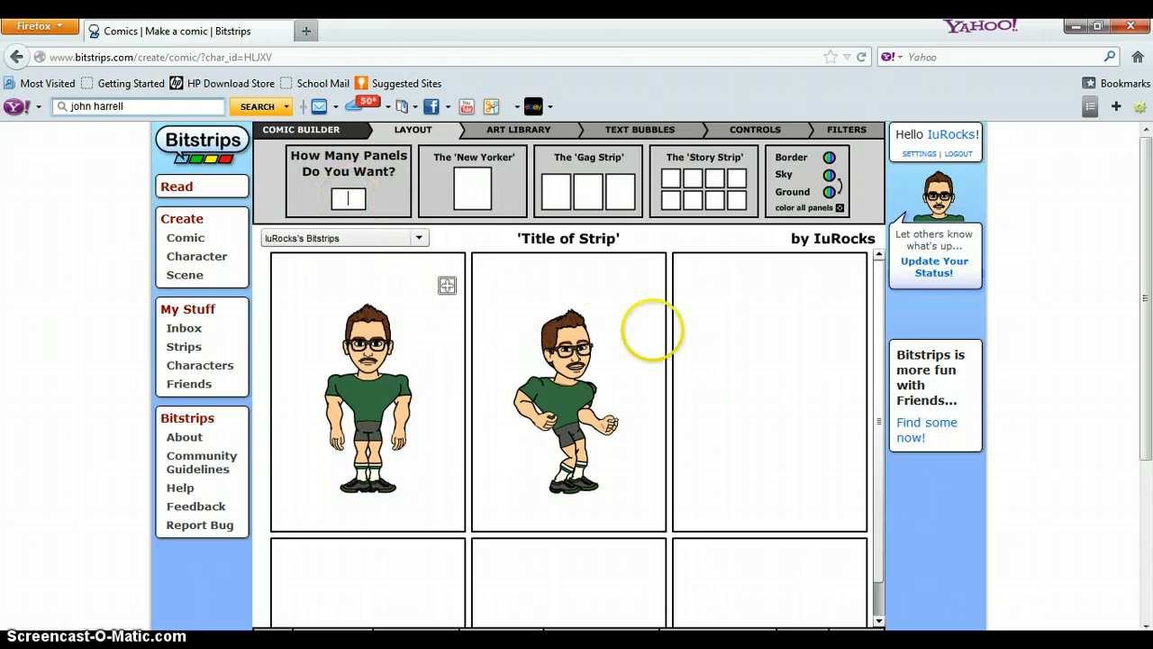
pyautogui.click(593, 239)
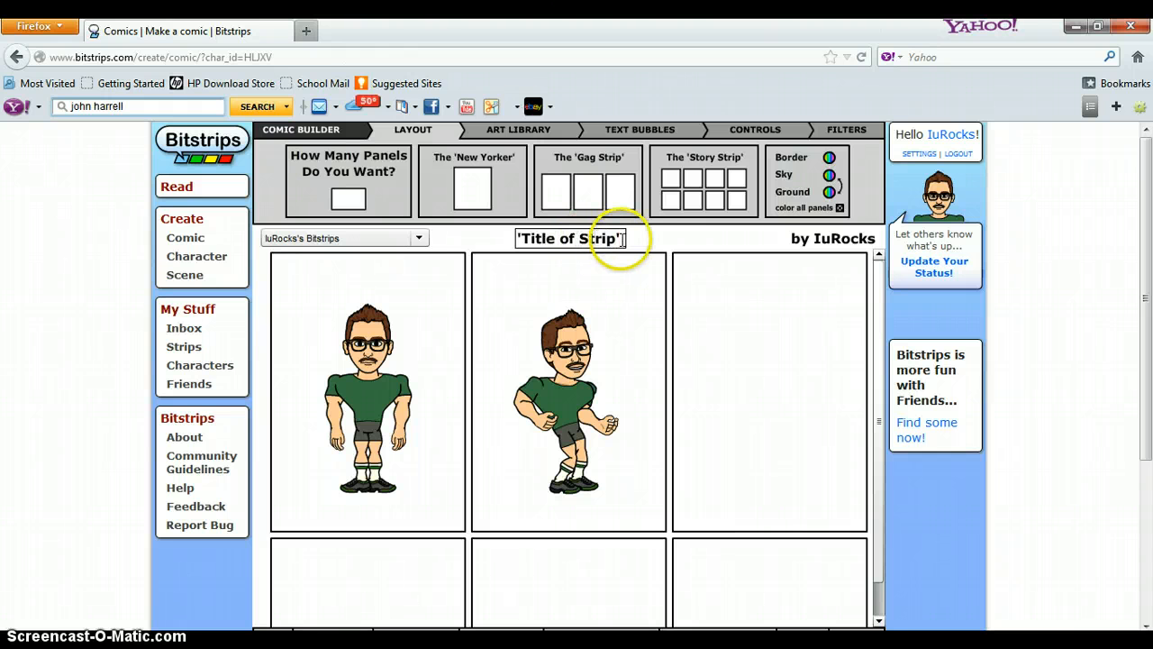
pyautogui.moveTo(620, 239); pyautogui.dragTo(511, 238)
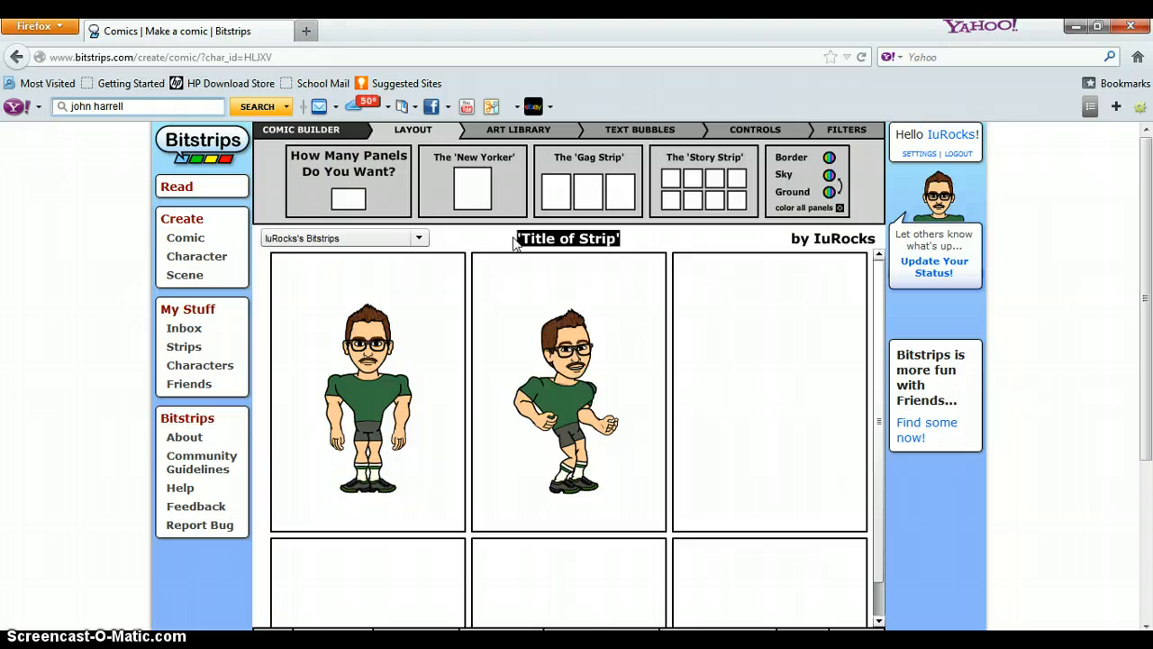
pyautogui.write('Middle Passage')
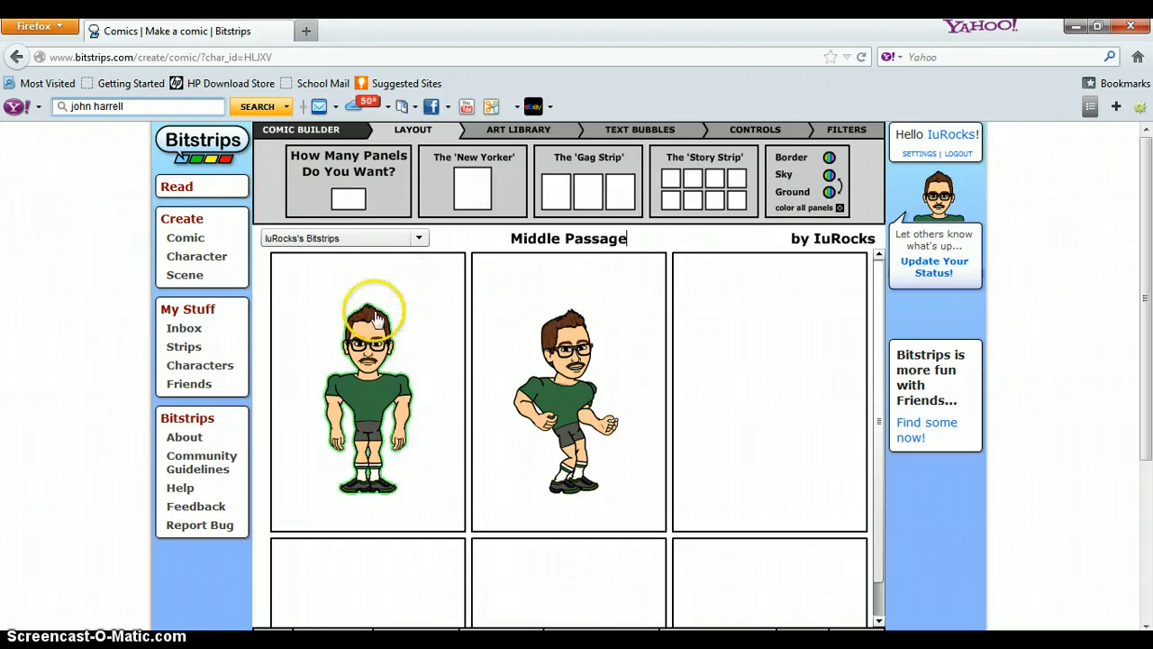
# Step: Look through the characters of the Bitstrips Basics collection in the art library
pyautogui.click(509, 131)
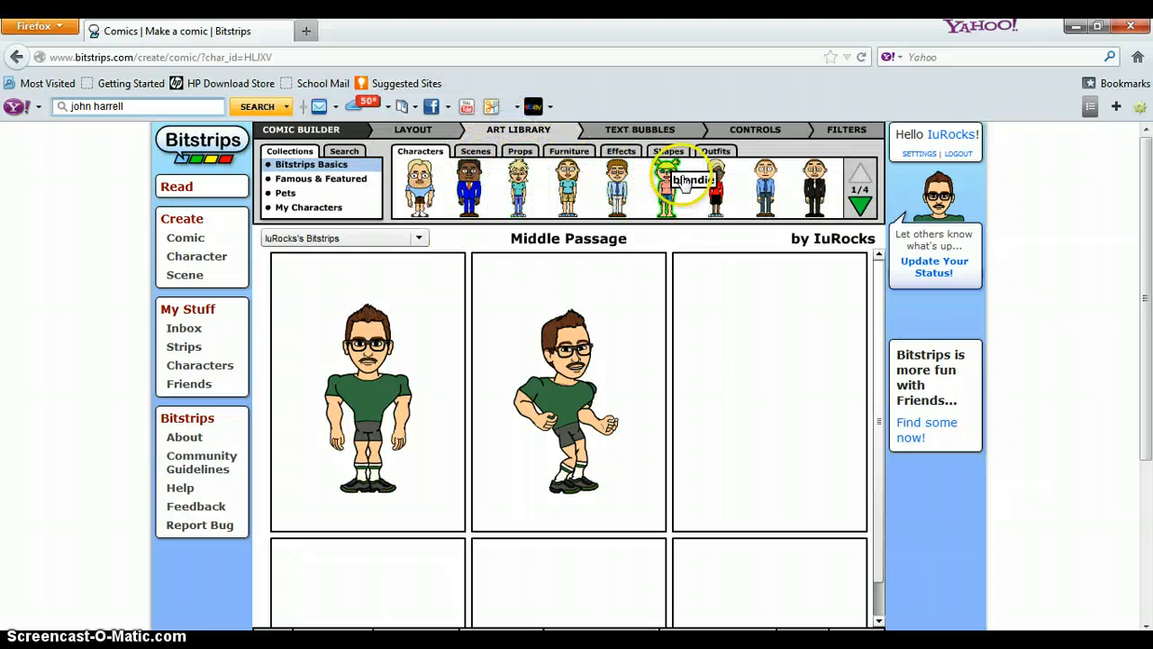
pyautogui.click(860, 207)
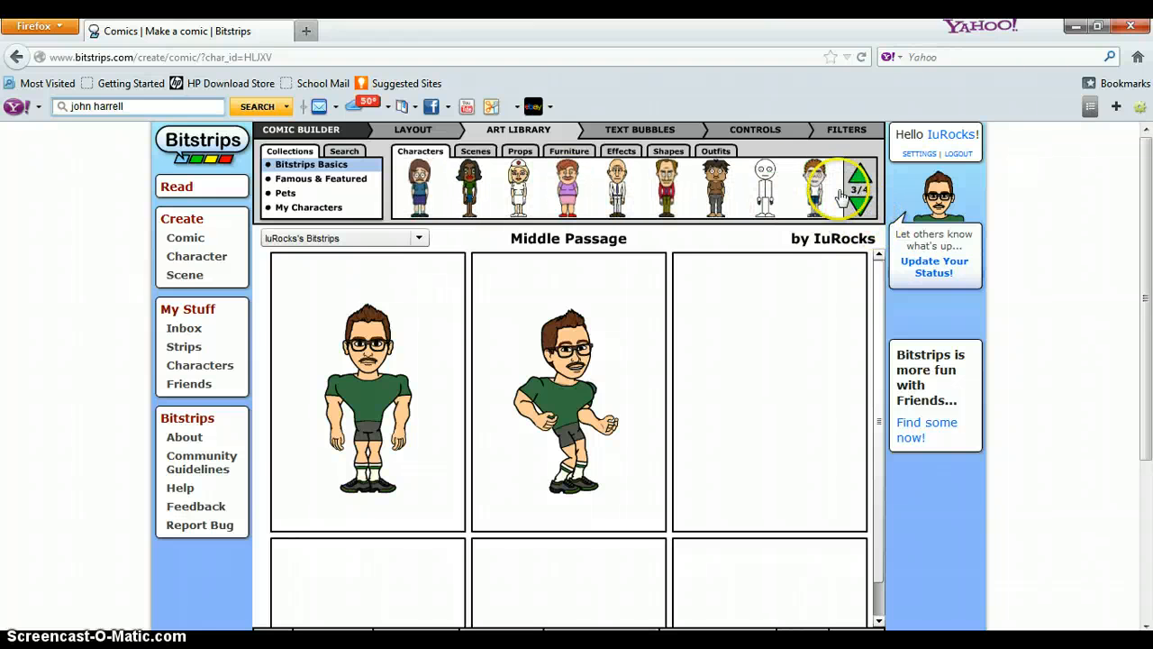
pyautogui.click(860, 205)
pyautogui.click(861, 205)
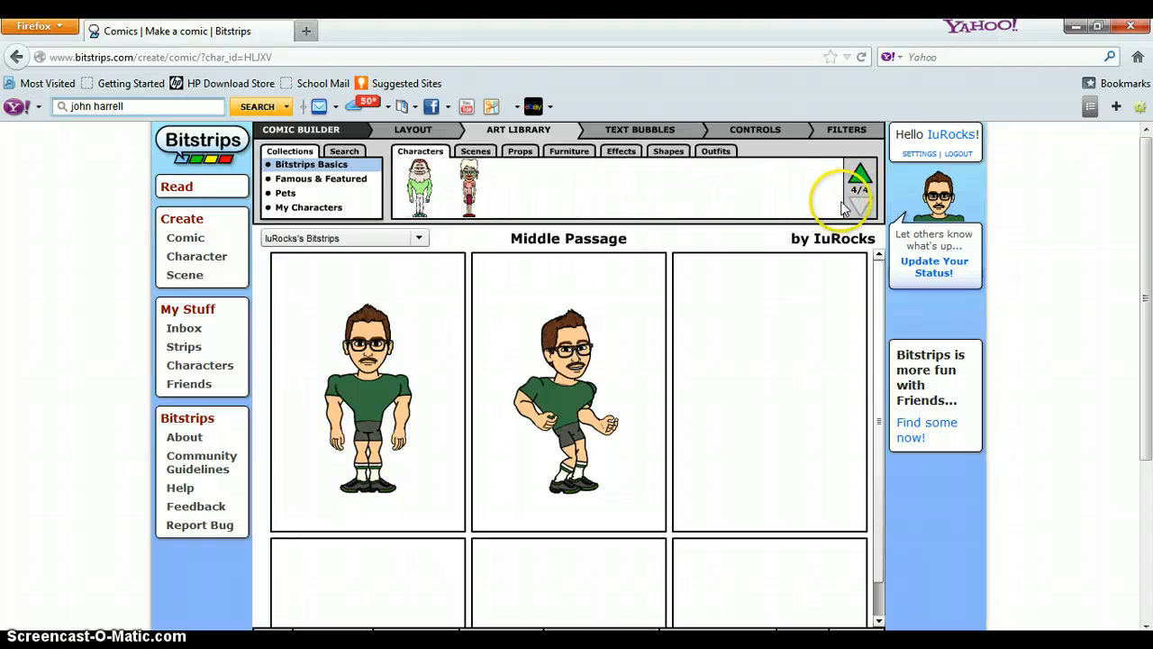
pyautogui.click(860, 175)
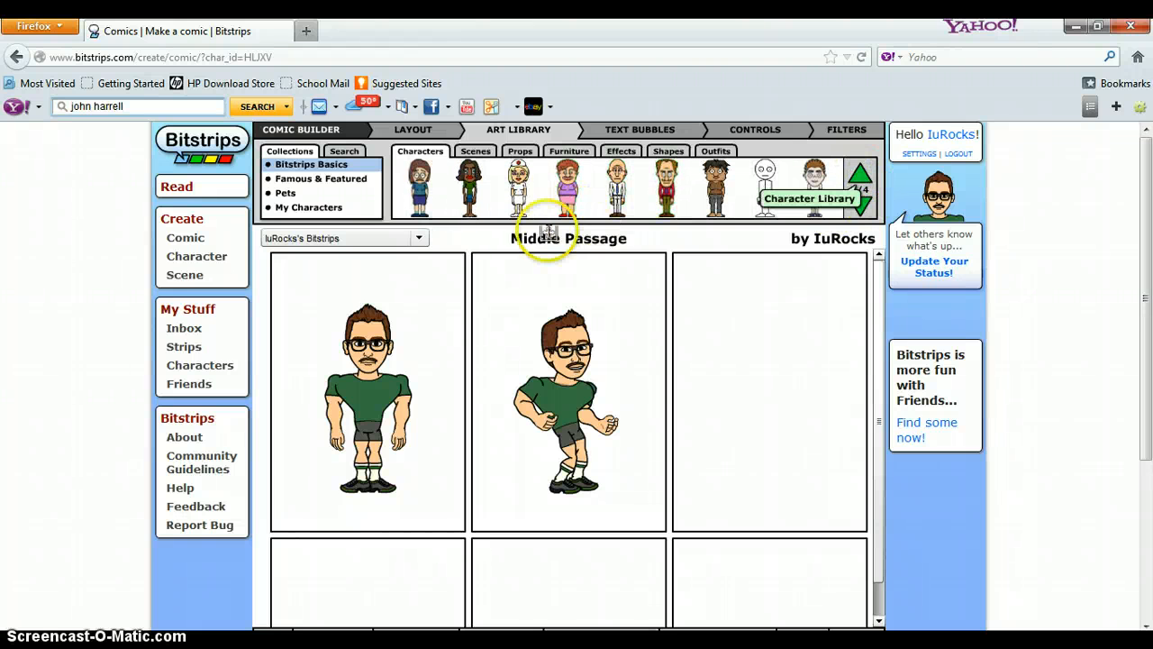
# Step: Move the avatar to the left side of the first panel and place the man in the blue suit beside it
pyautogui.click(363, 331)
pyautogui.moveTo(336, 330); pyautogui.dragTo(325, 329)
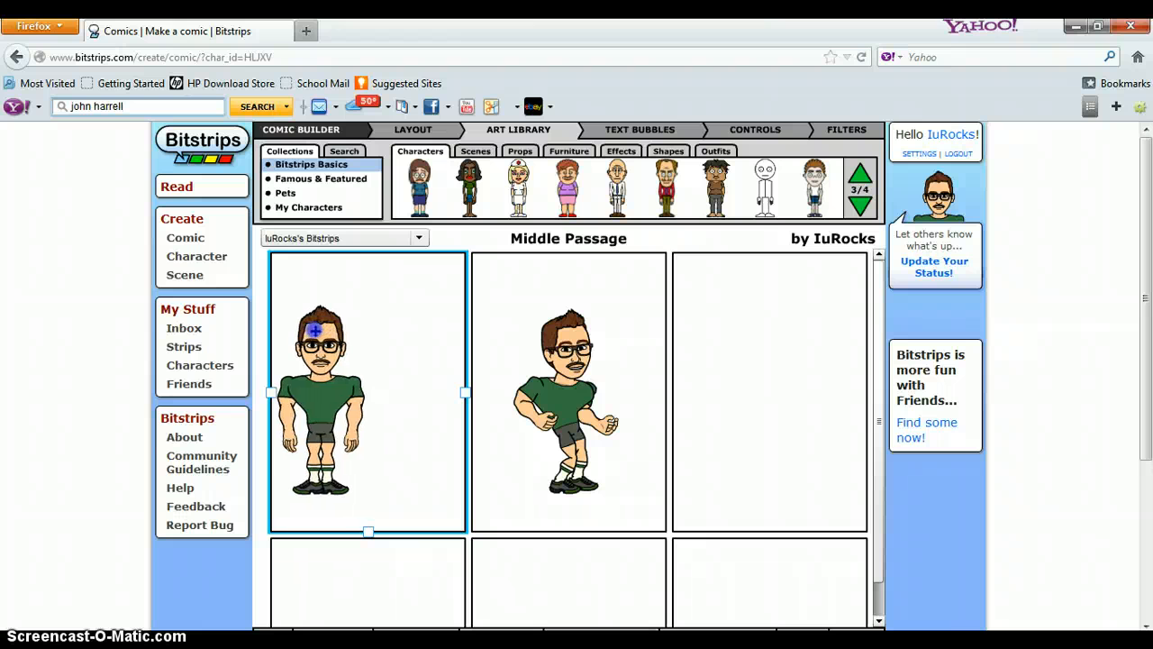
pyautogui.click(862, 177)
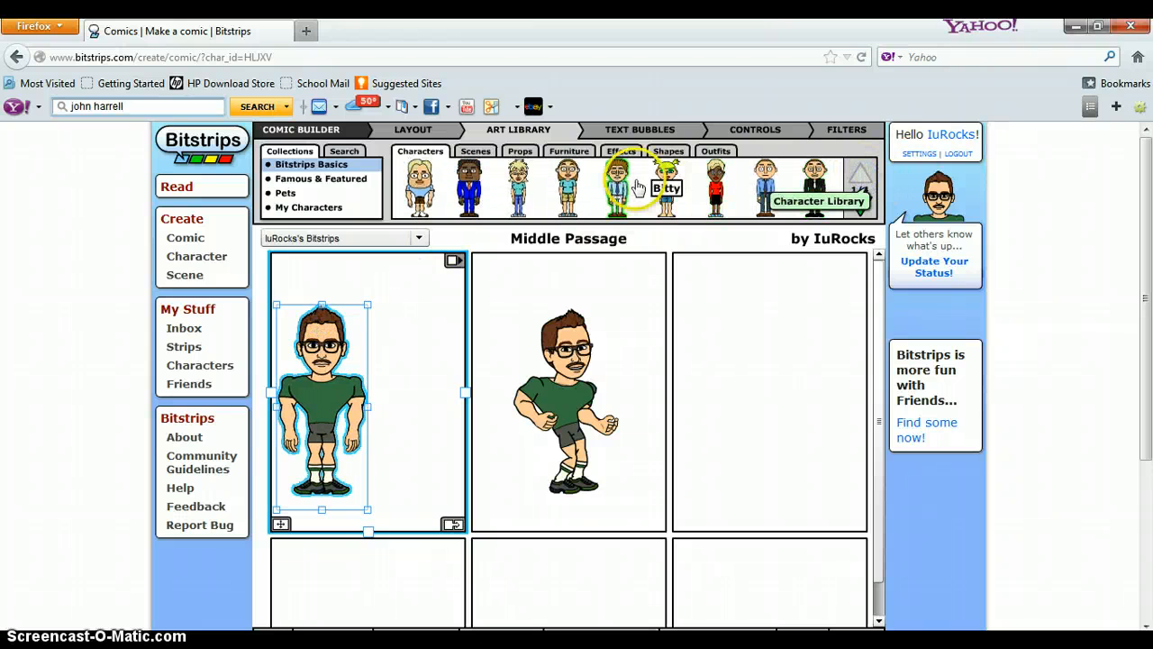
pyautogui.moveTo(470, 180); pyautogui.dragTo(396, 408)
pyautogui.click(350, 283)
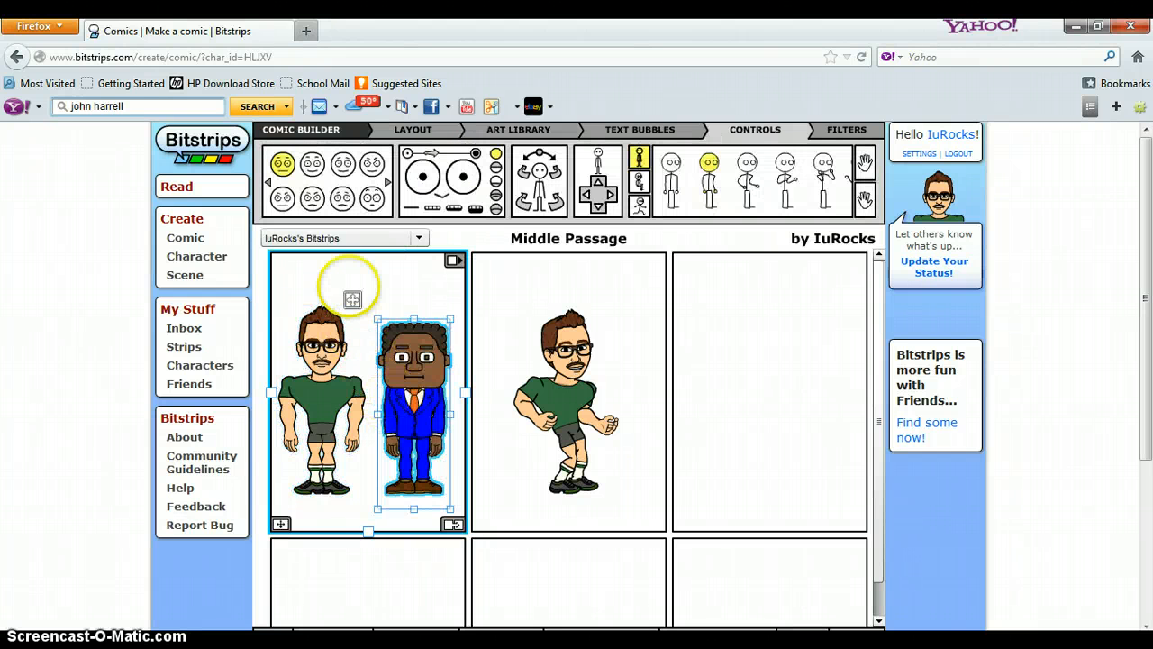
# Step: Add a regular speech bubble above and between the two characters in the first panel
pyautogui.click(507, 132)
pyautogui.click(647, 133)
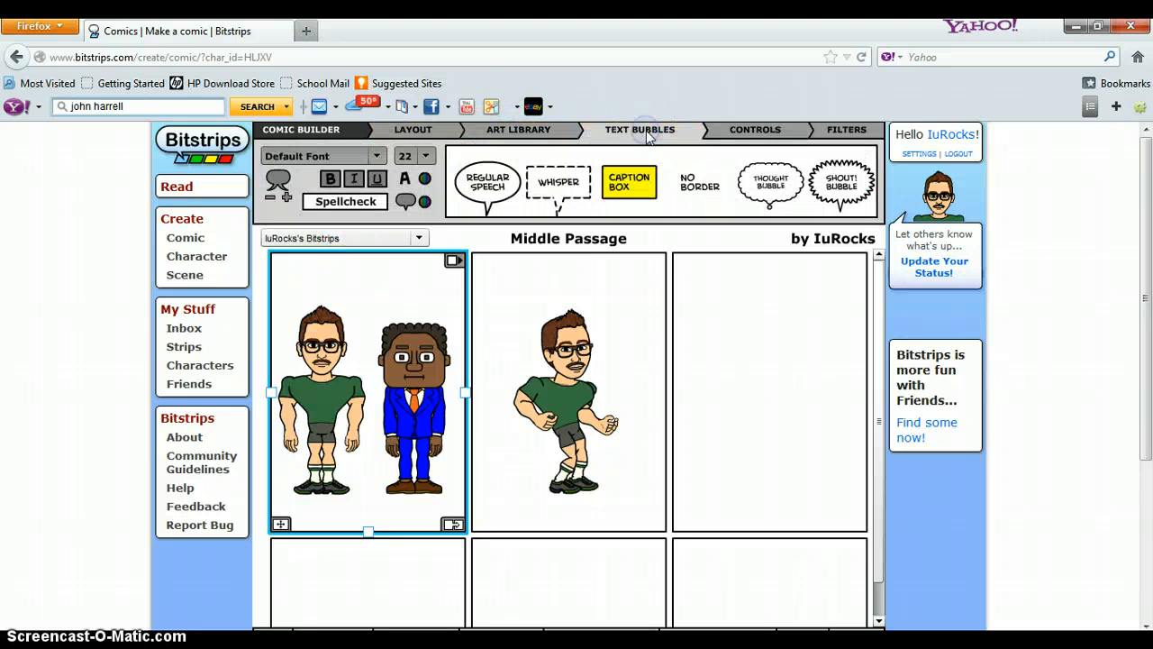
pyautogui.moveTo(494, 182); pyautogui.dragTo(359, 295)
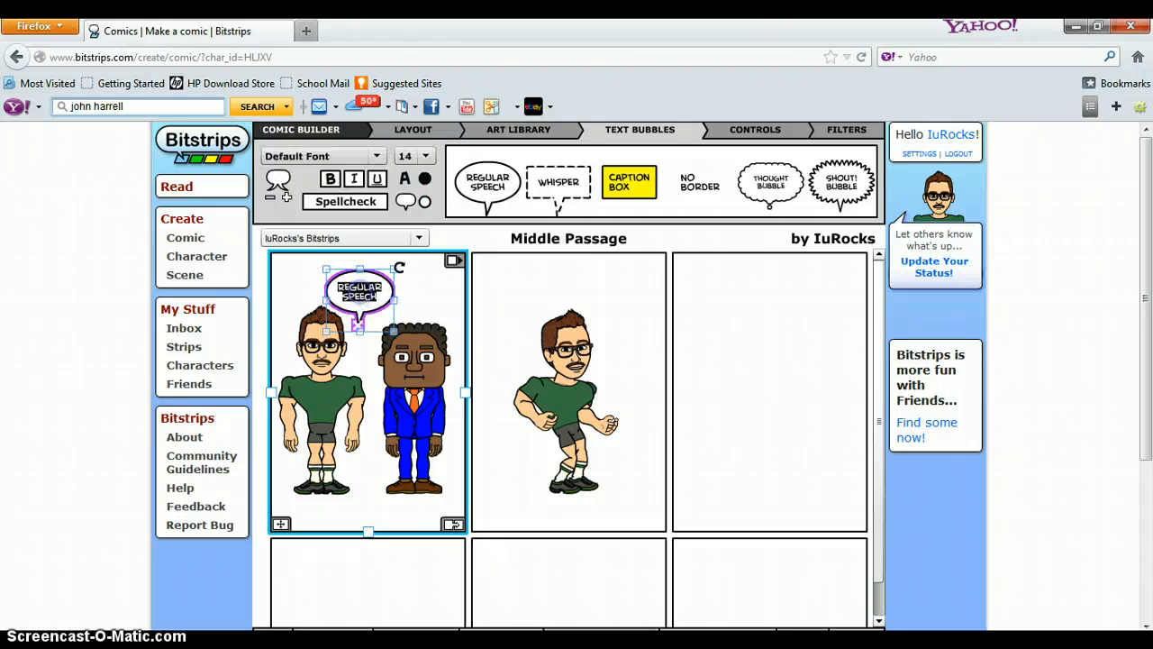
# Step: Look through the Bitstrips Scenes in the art library and review the background color controls and text bubble options
pyautogui.click(439, 127)
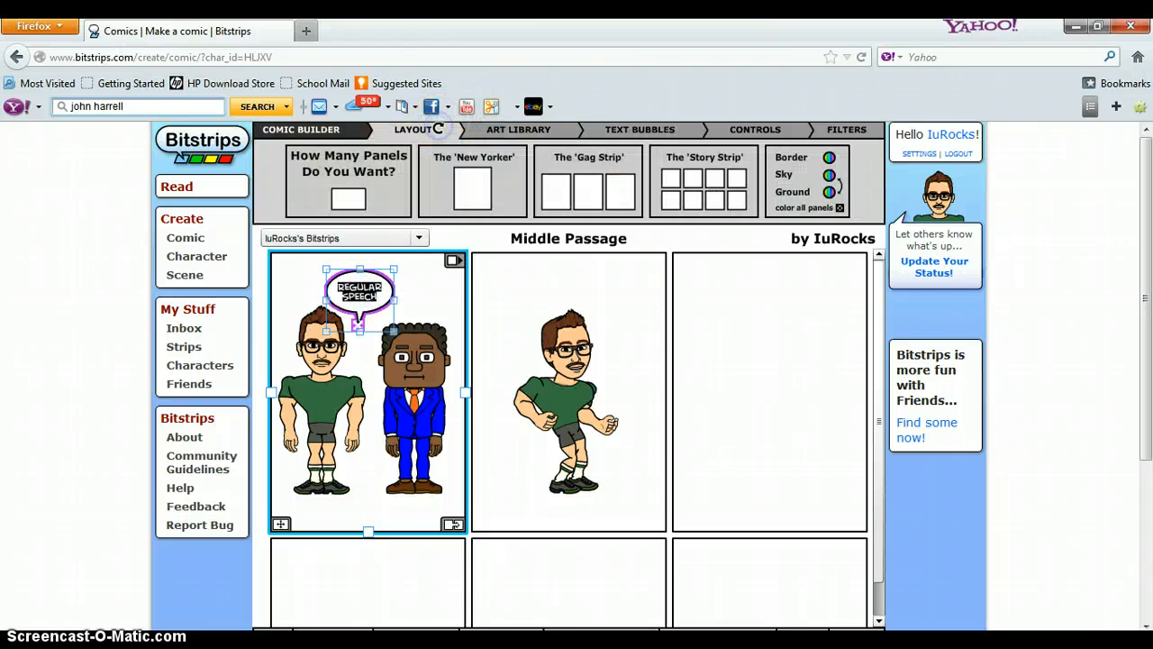
pyautogui.click(489, 135)
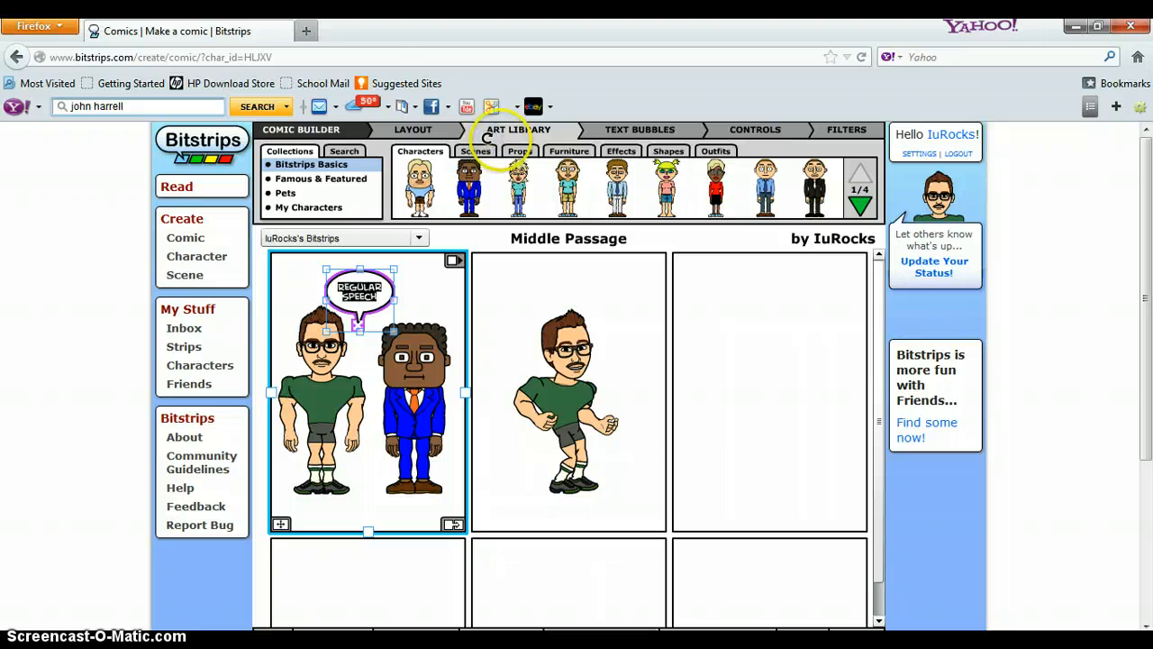
pyautogui.click(477, 152)
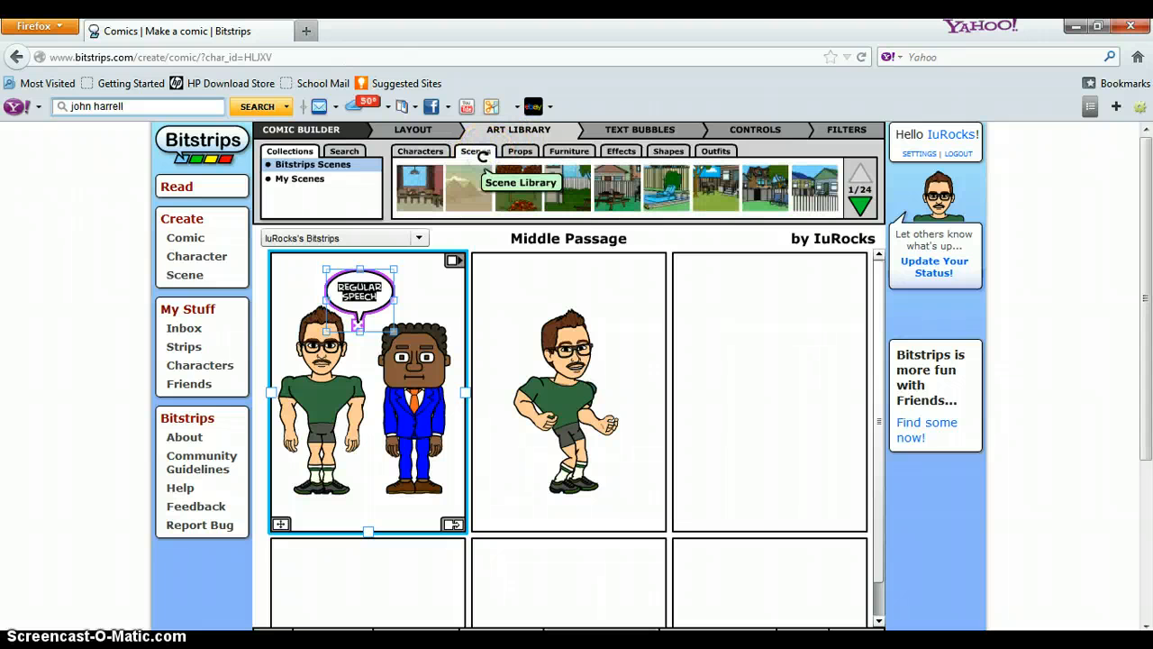
pyautogui.click(856, 205)
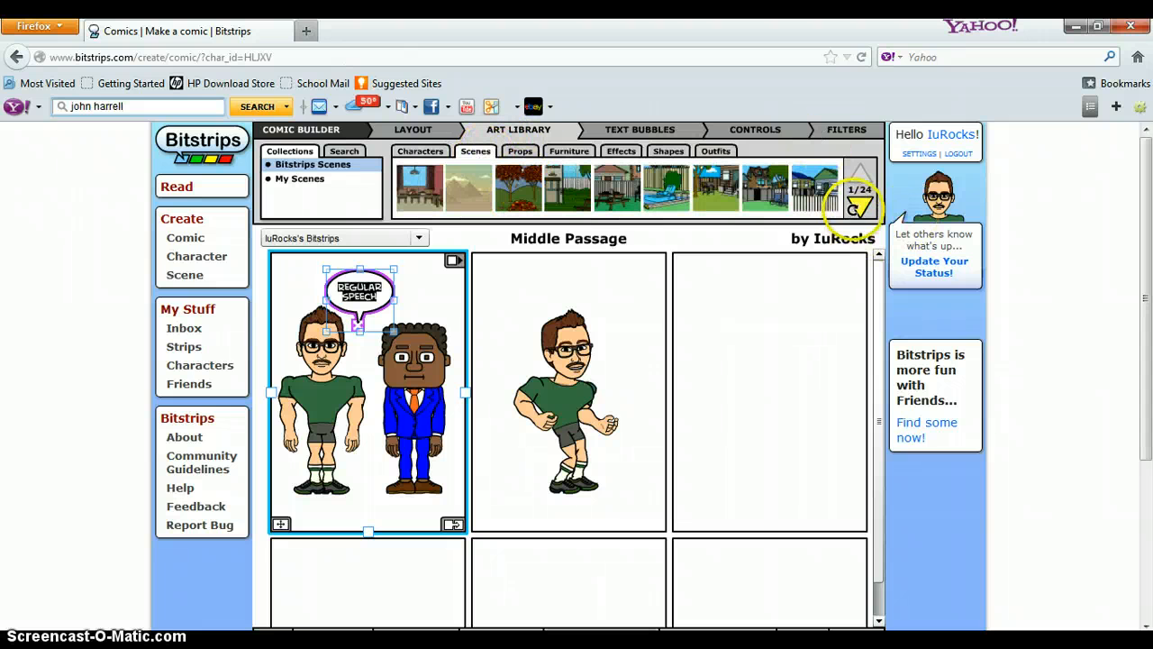
pyautogui.click(856, 205)
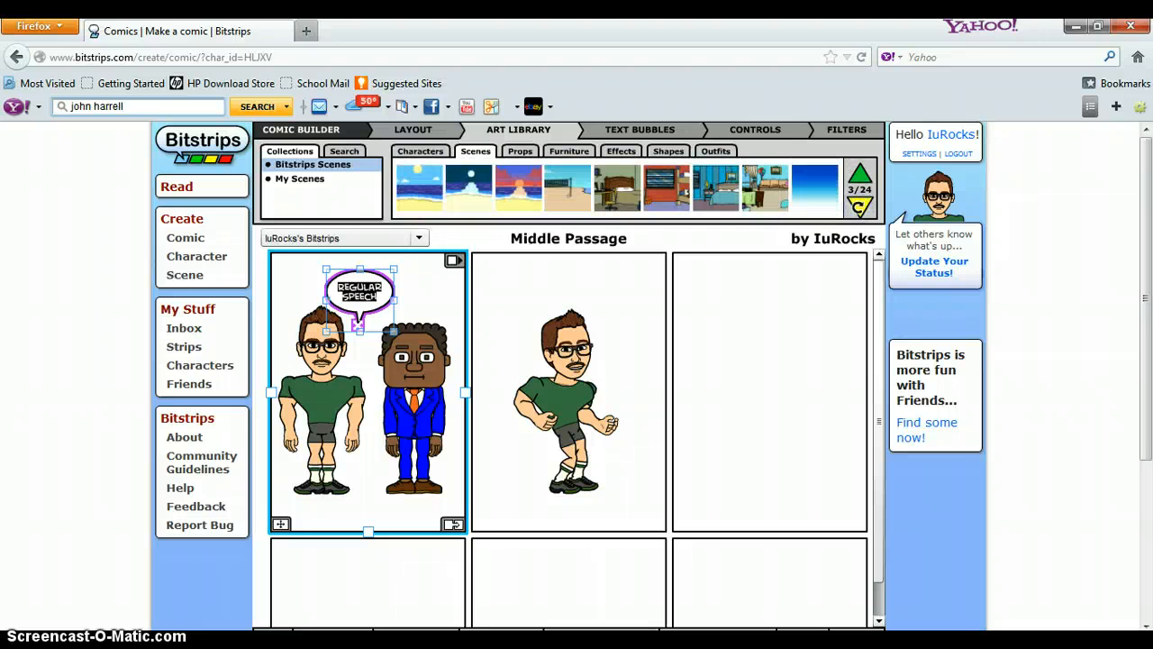
pyautogui.click(858, 208)
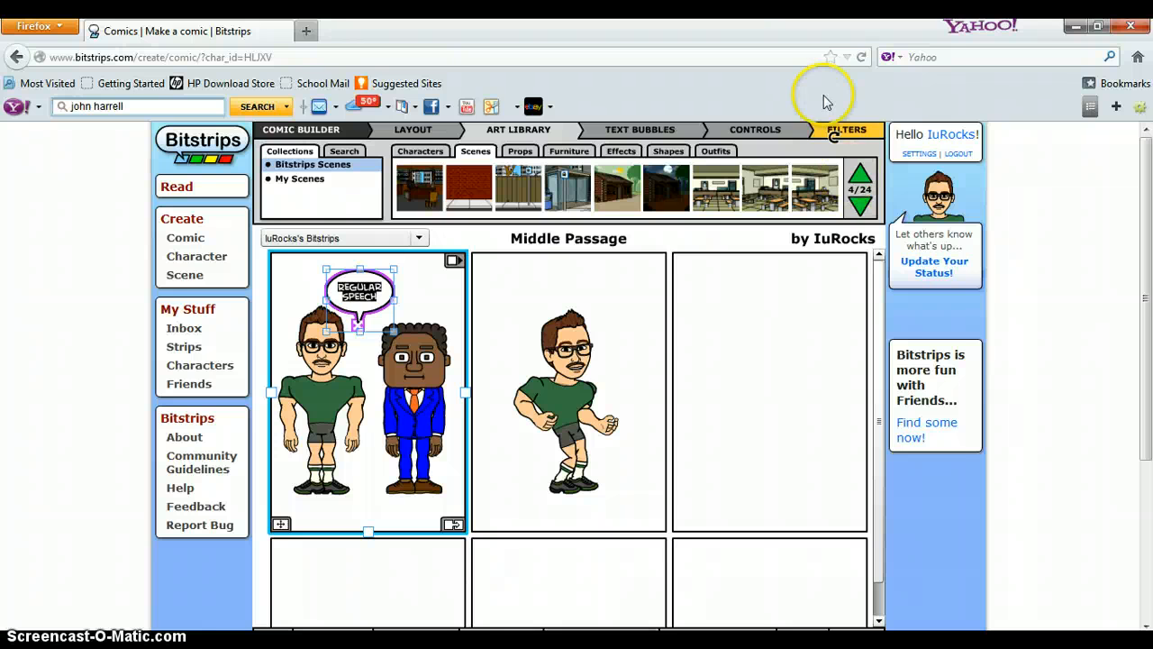
pyautogui.click(755, 133)
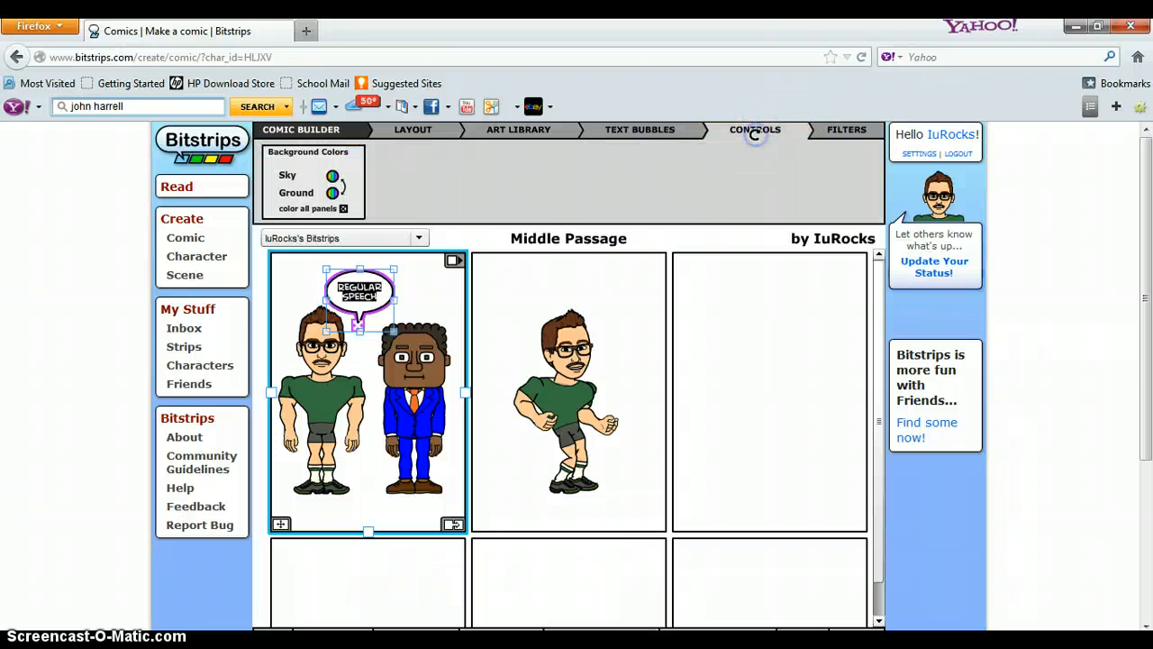
pyautogui.click(622, 131)
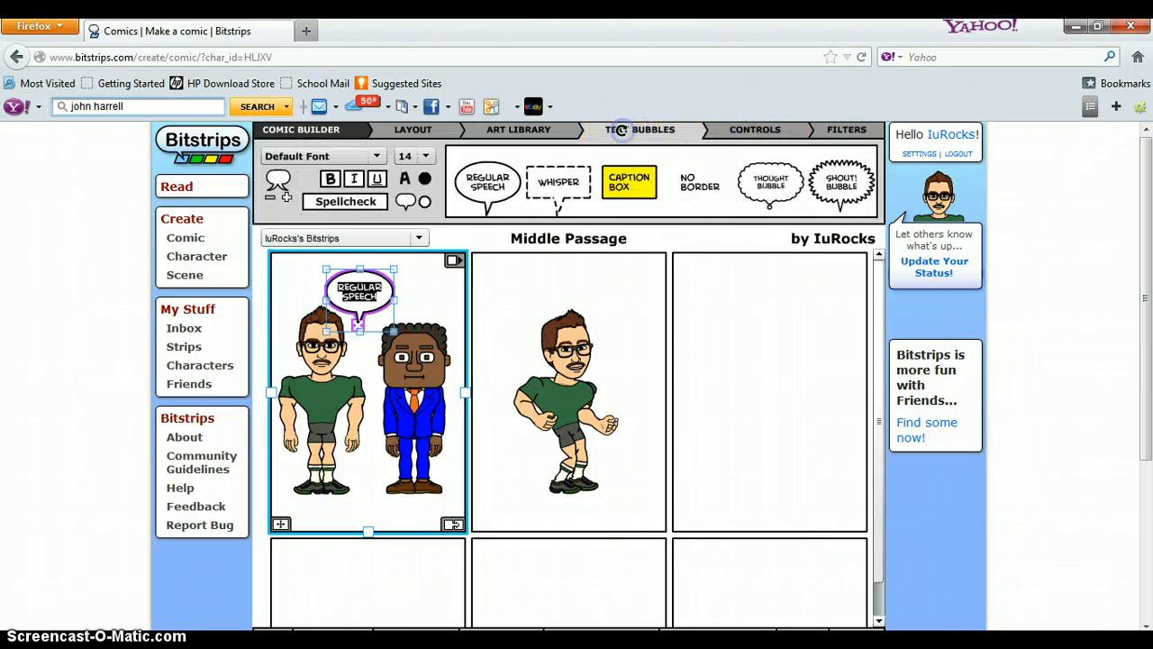
pyautogui.click(534, 133)
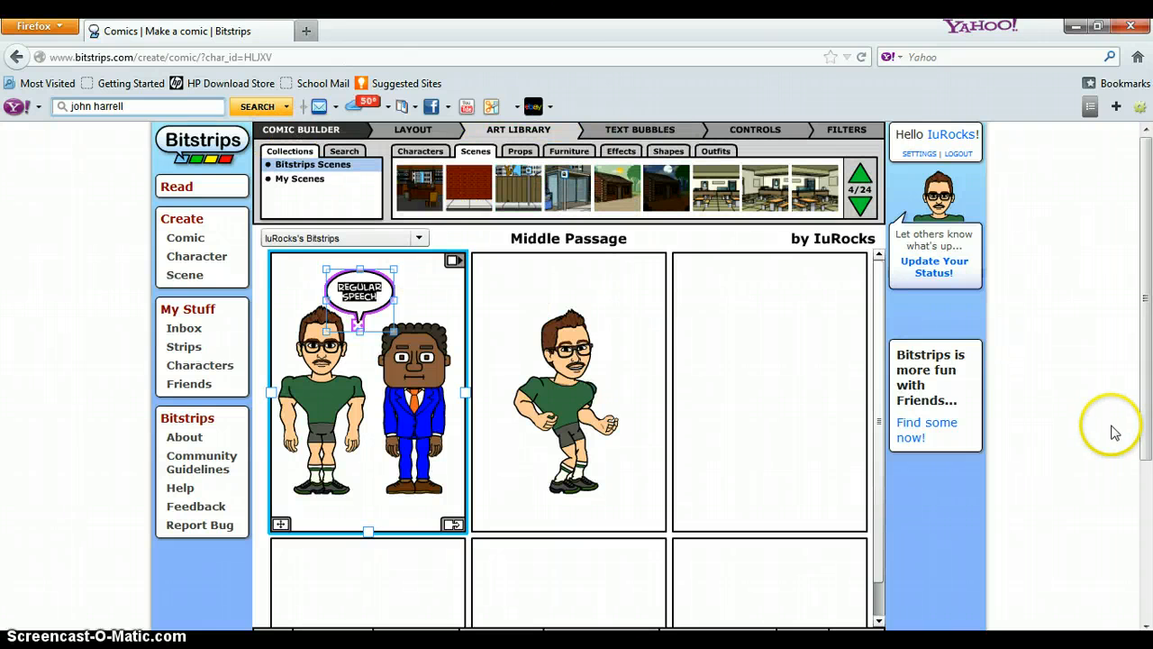
# Step: Save the comic strip, try to publish it, and accept the account confirmation notice
pyautogui.moveTo(1140, 303); pyautogui.dragTo(1089, 412)
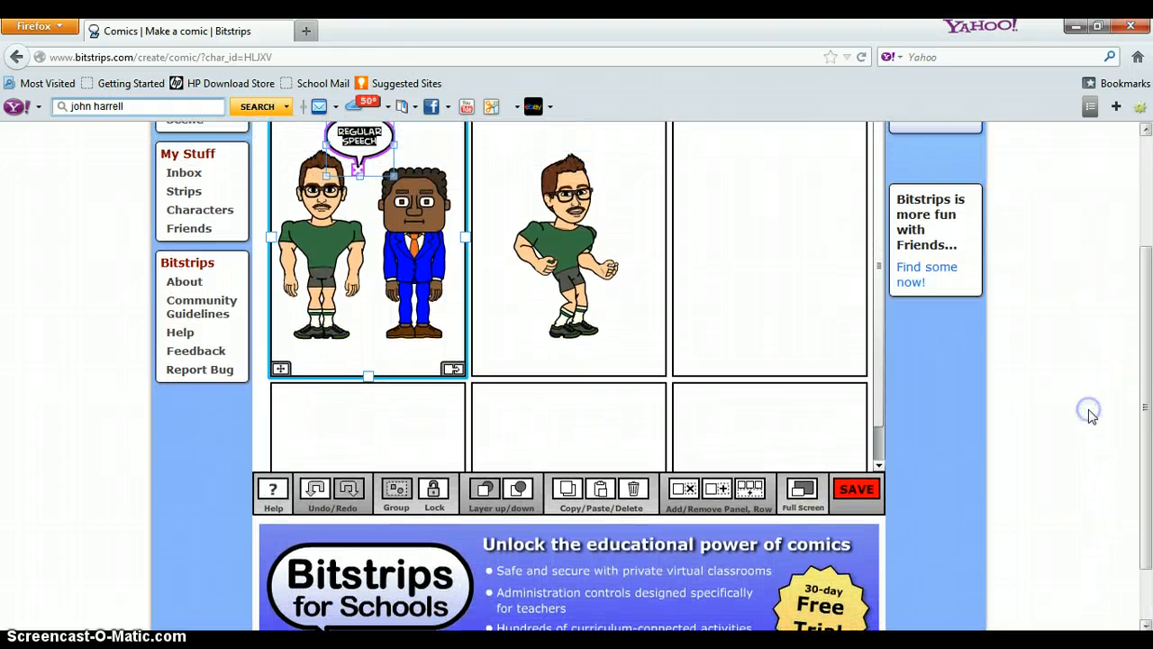
pyautogui.click(857, 491)
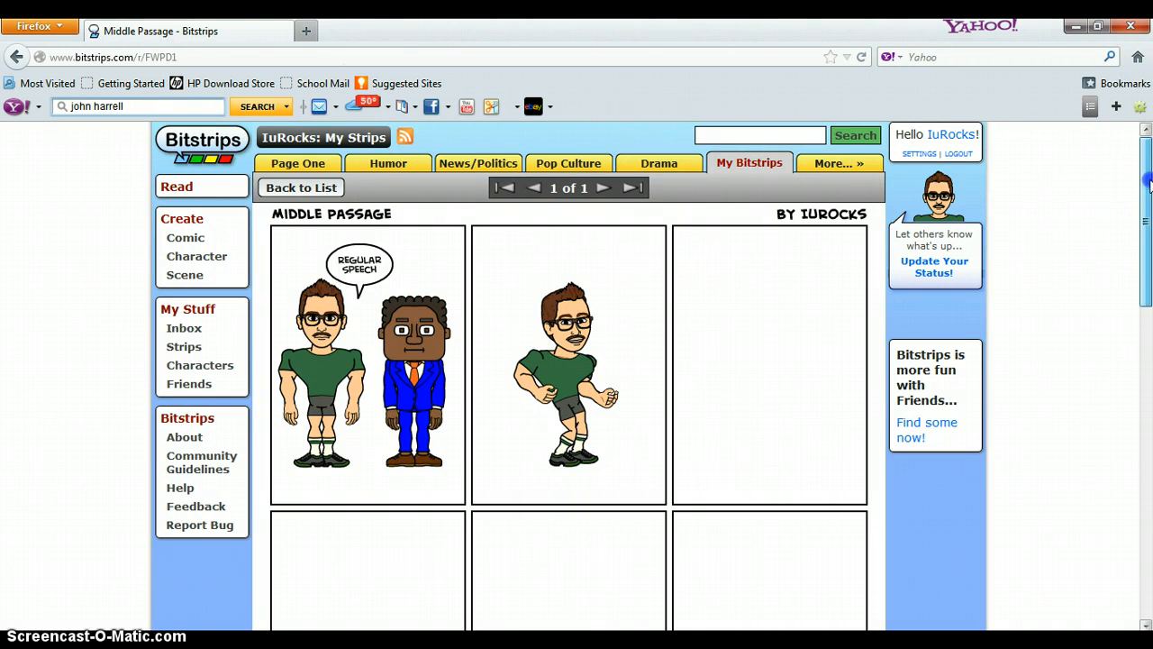
pyautogui.moveTo(1142, 195); pyautogui.dragTo(1080, 412)
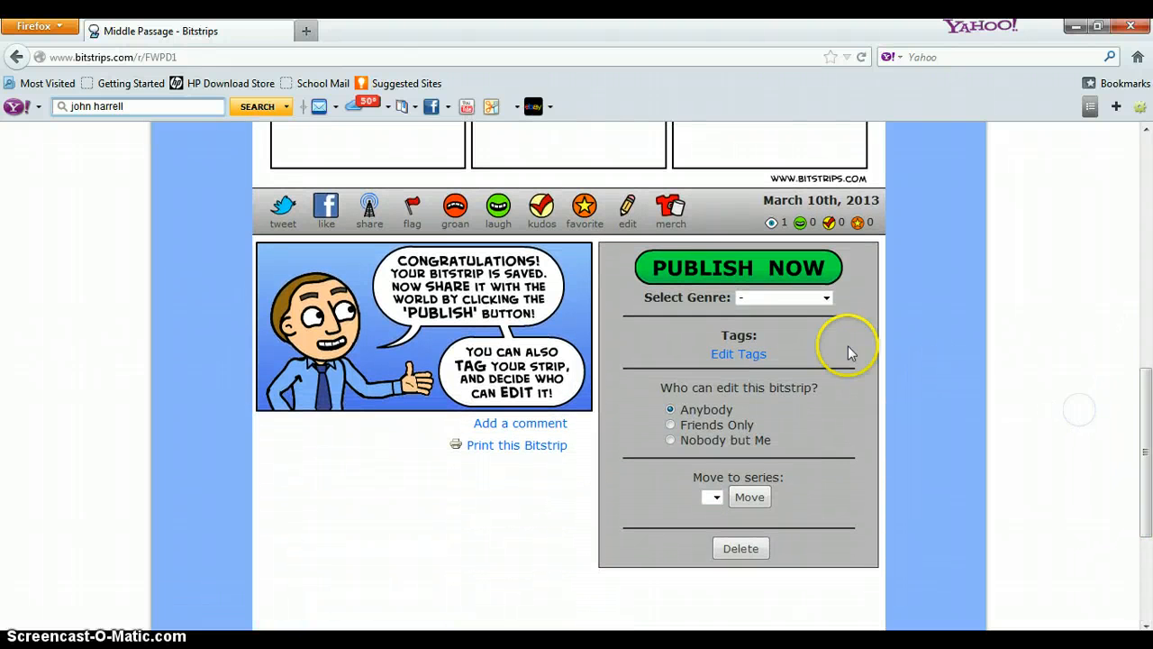
pyautogui.click(766, 269)
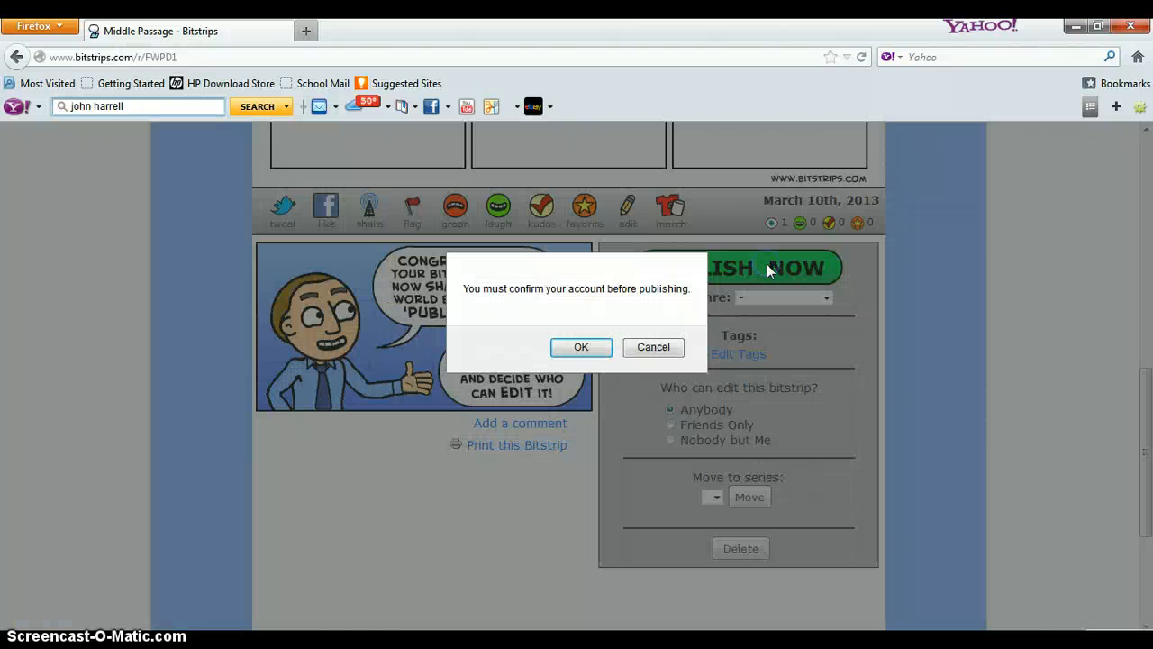
pyautogui.click(581, 351)
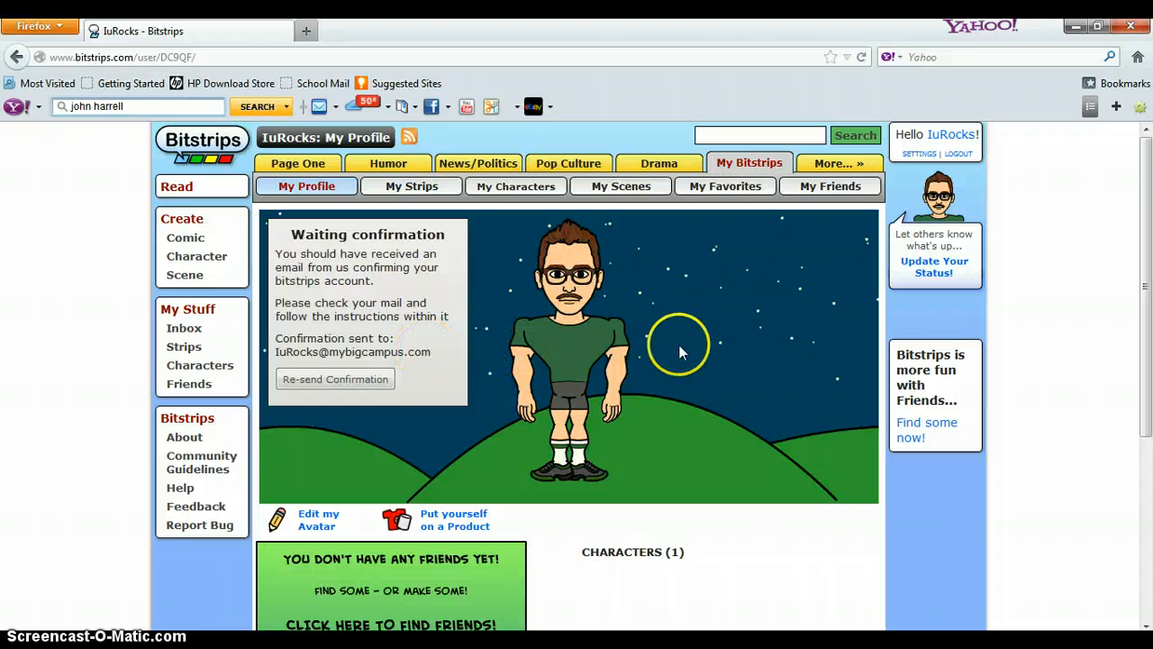
# Step: Copy the web address of the Bitstrips profile page
pyautogui.moveTo(1142, 225); pyautogui.dragTo(1069, 252)
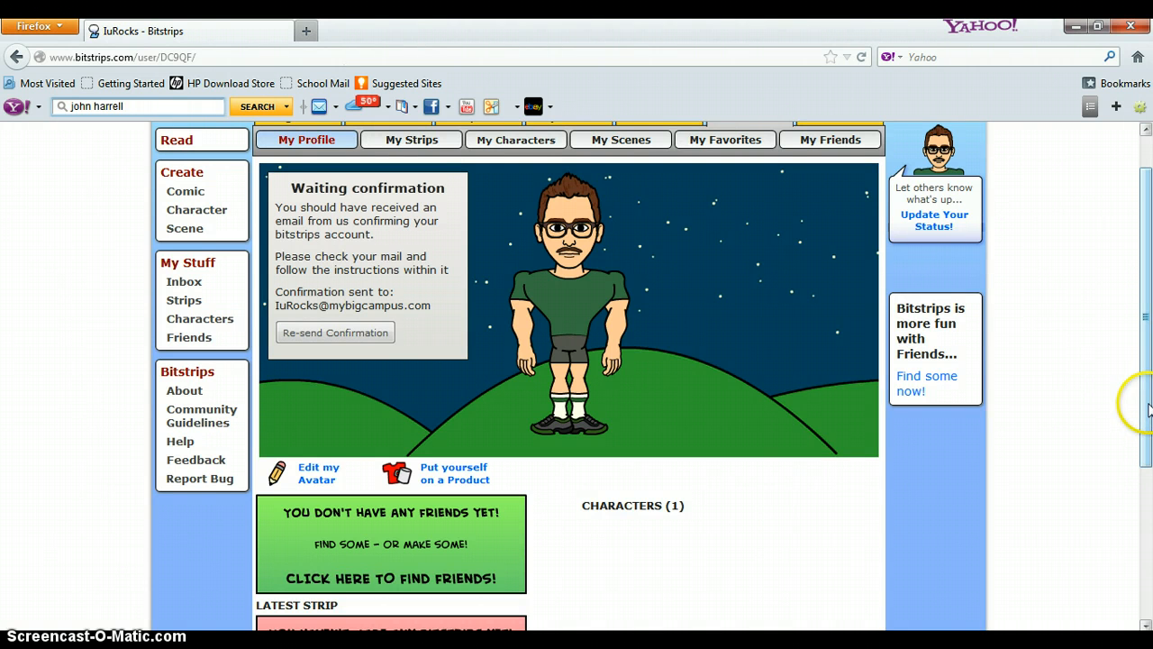
pyautogui.moveTo(1147, 405); pyautogui.dragTo(1117, 225)
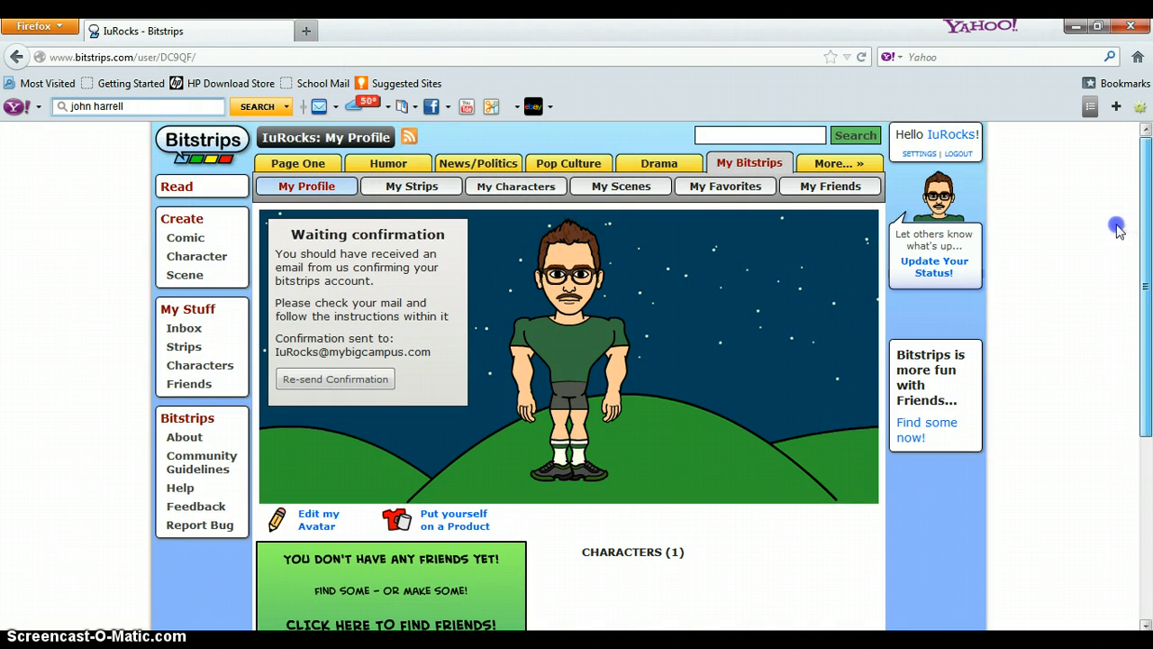
pyautogui.click(222, 57)
pyautogui.moveTo(222, 56); pyautogui.dragTo(6, 32)
pyautogui.hotkey('ctrl', 'c')
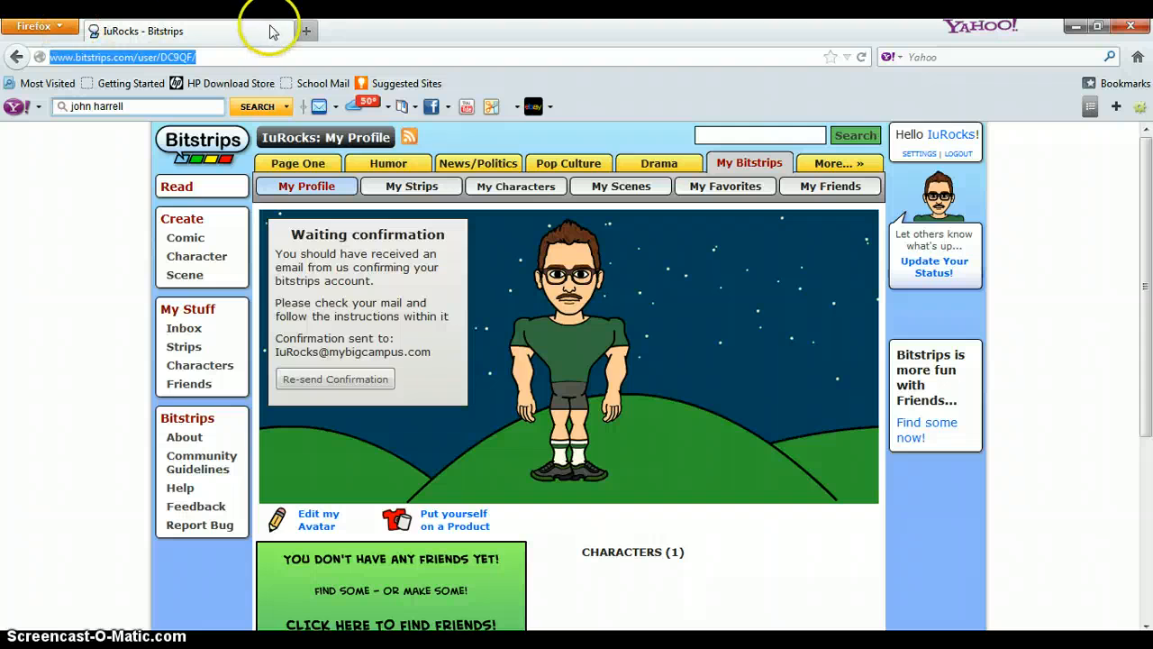
# Step: Open My Big Campus in a new browser tab and go to the "Middle Passage Comic 2" discussion of the 7th Grade Social Studies group
pyautogui.click(306, 31)
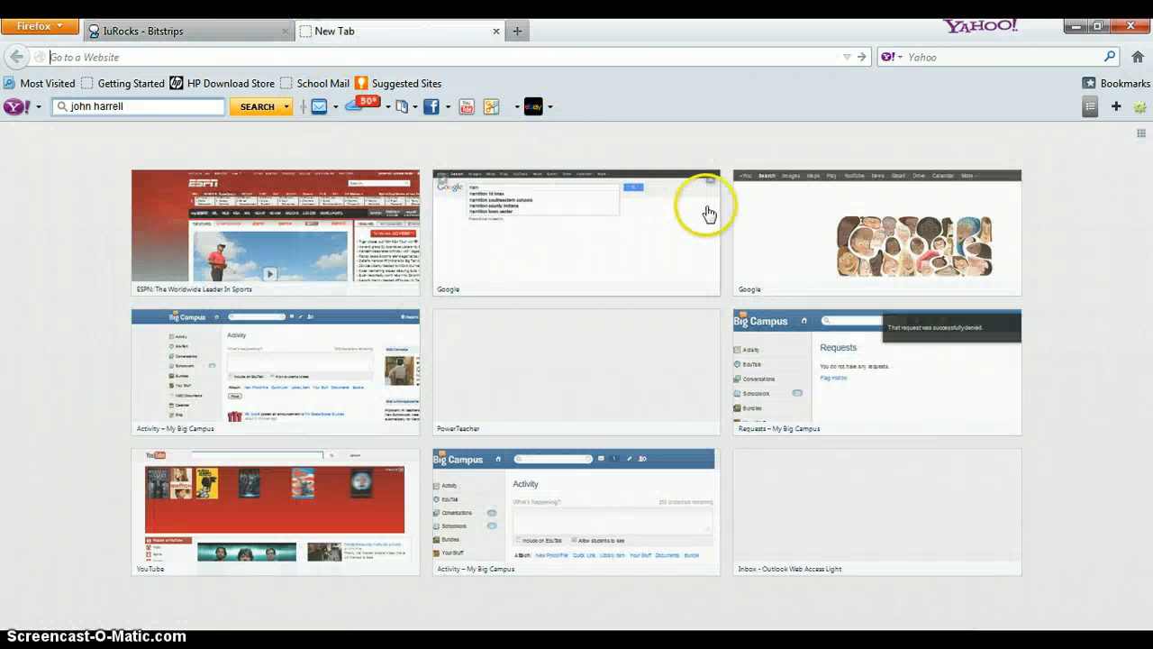
pyautogui.click(290, 379)
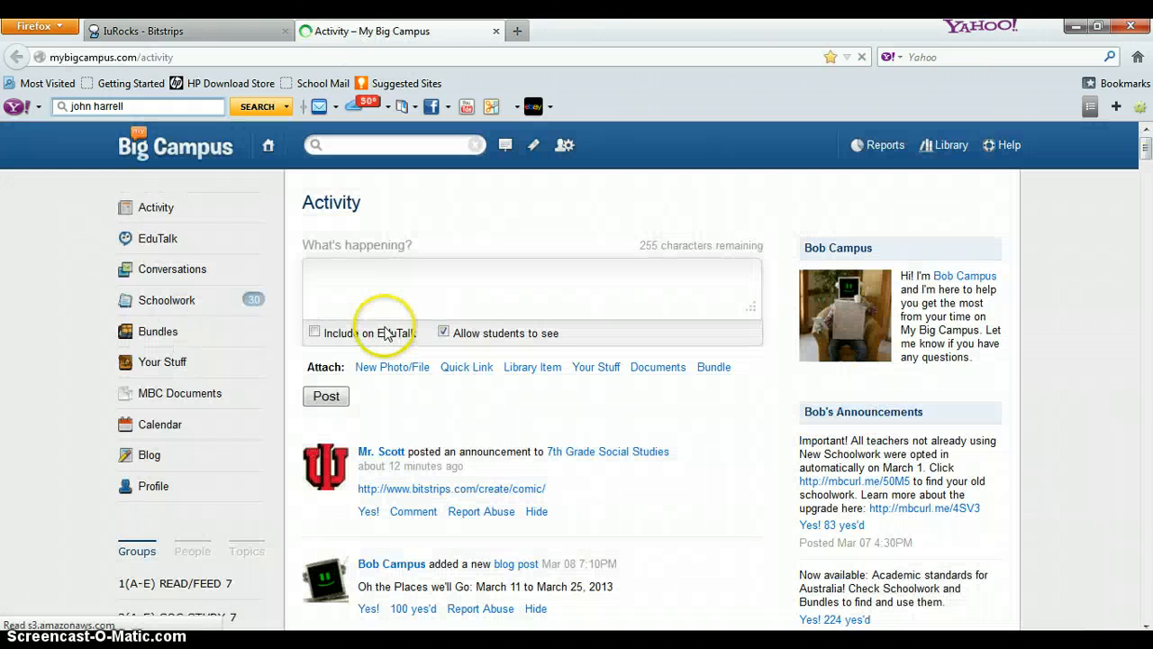
pyautogui.click(1144, 416)
pyautogui.click(240, 326)
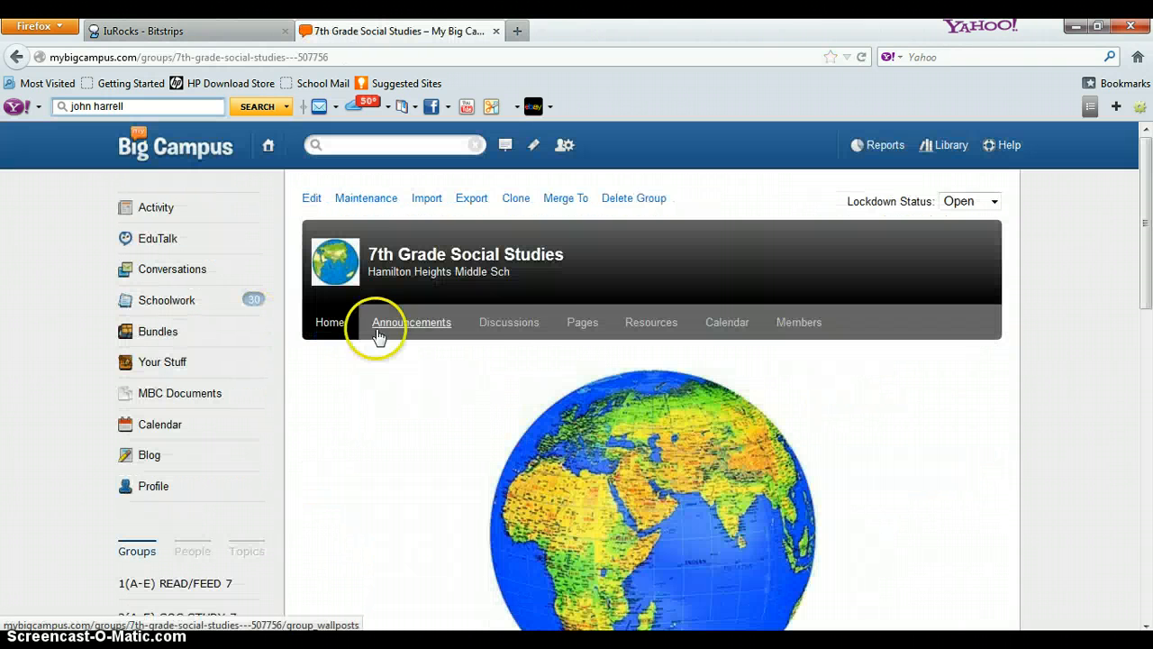
pyautogui.click(525, 324)
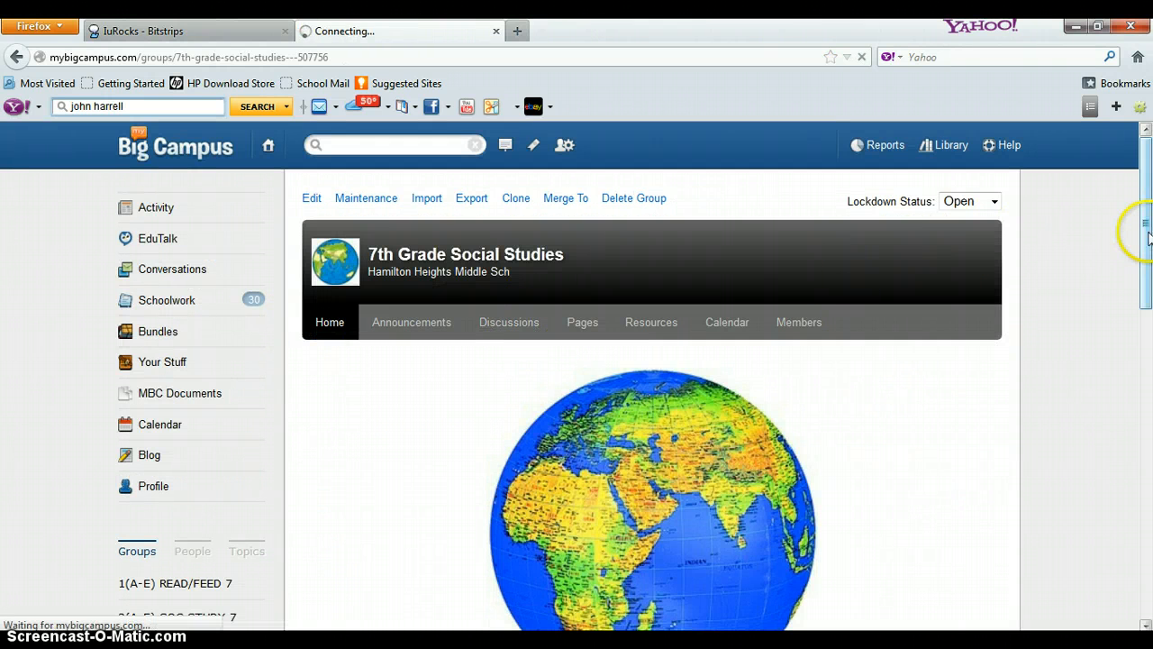
pyautogui.moveTo(1137, 219); pyautogui.dragTo(1104, 355)
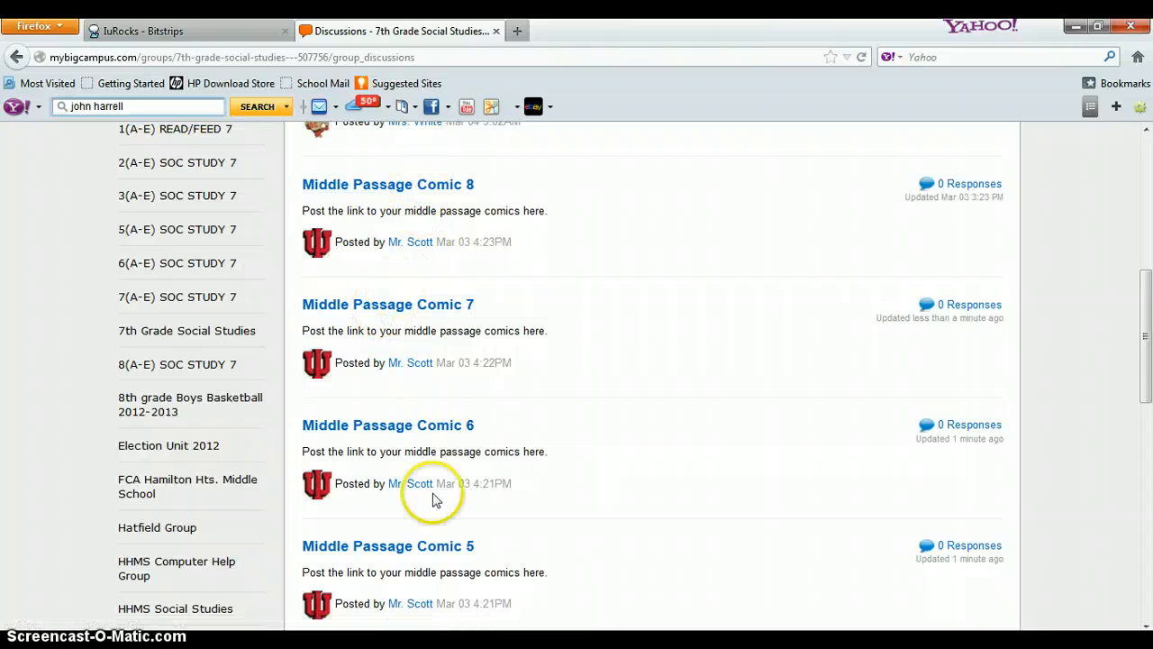
pyautogui.moveTo(1135, 360); pyautogui.dragTo(1117, 469)
pyautogui.click(390, 436)
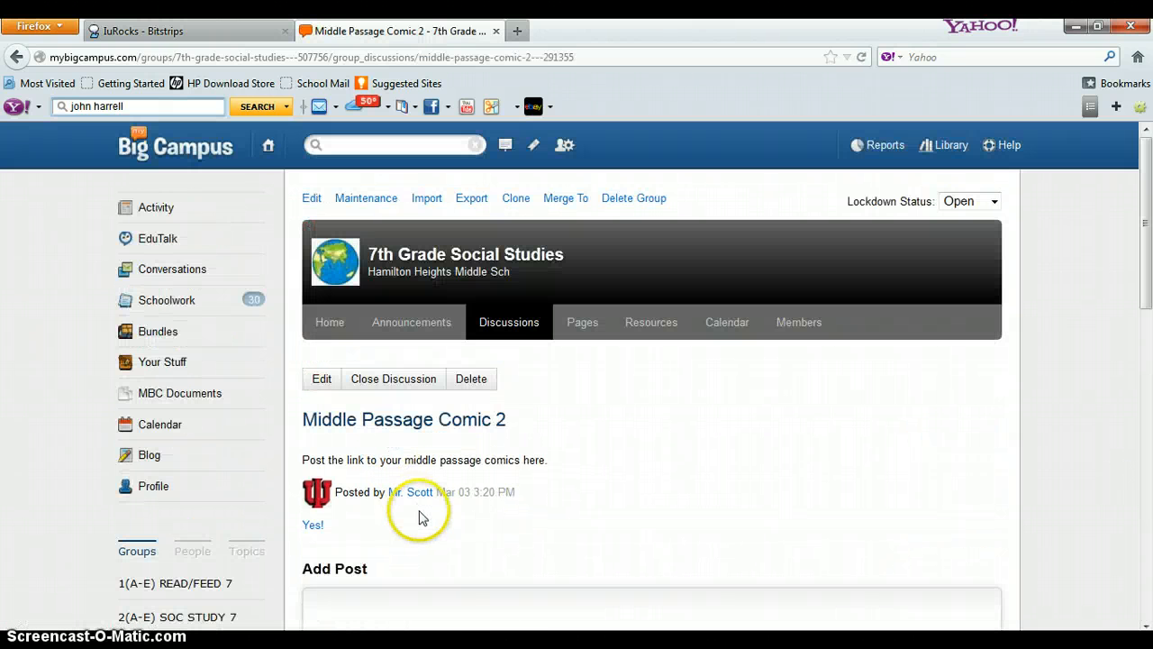
# Step: Paste the copied Bitstrips link into a draft post in the discussion and clear it without posting
pyautogui.click(406, 608)
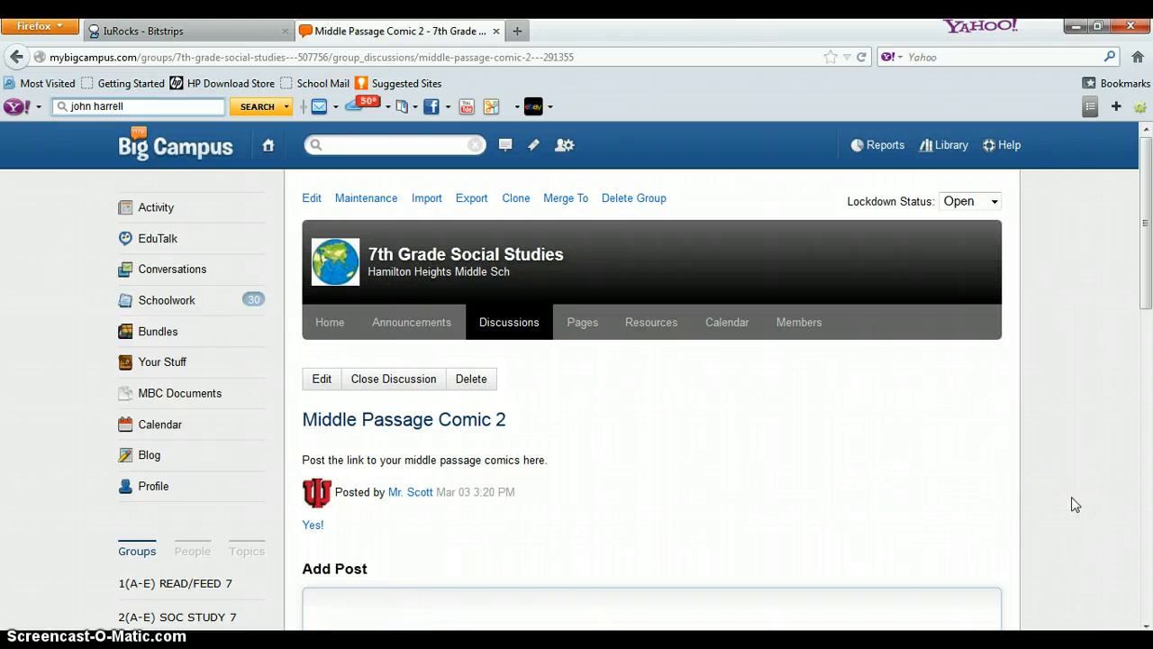
pyautogui.hotkey('ctrl', 'v')
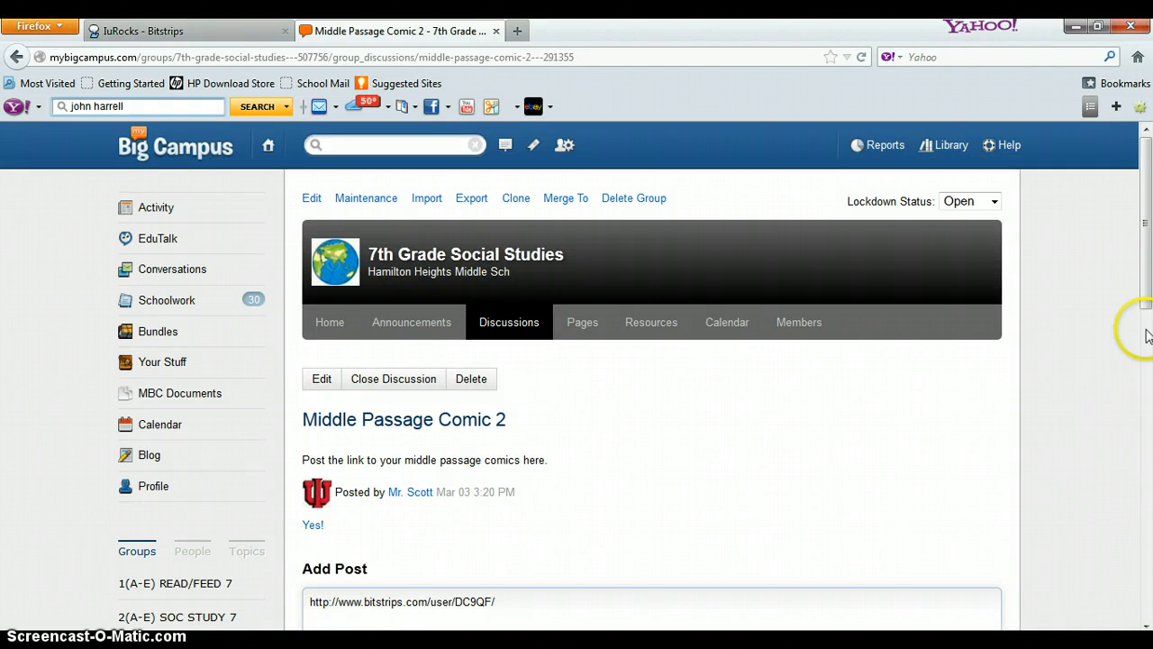
pyautogui.moveTo(1144, 302); pyautogui.dragTo(1128, 367)
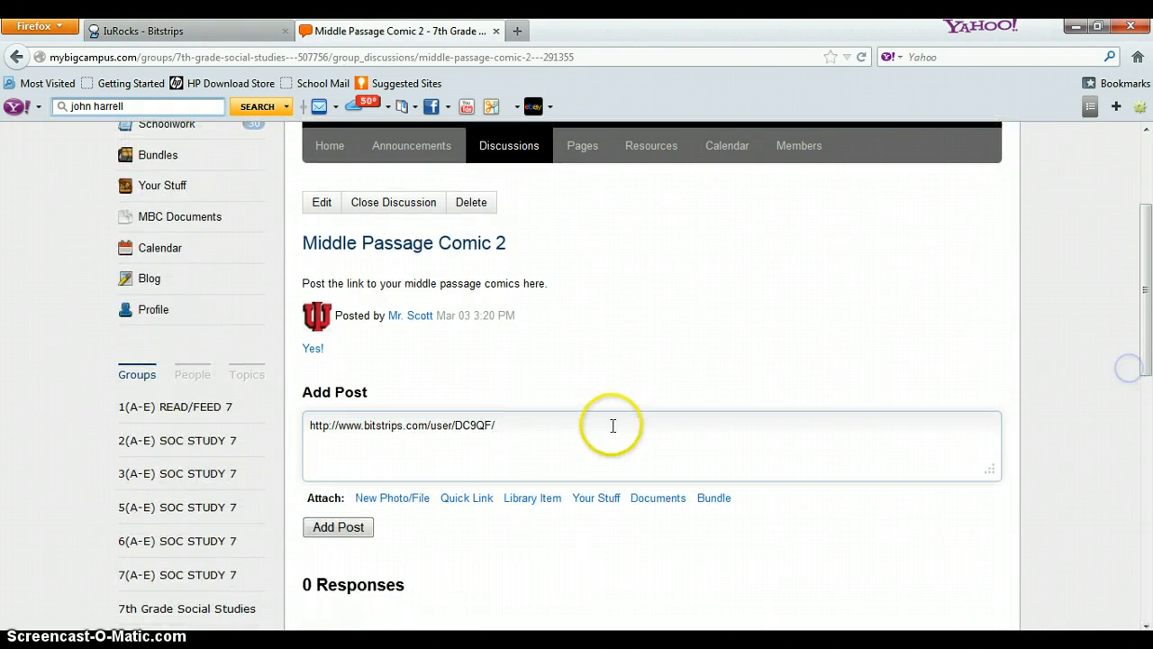
pyautogui.moveTo(548, 435); pyautogui.dragTo(259, 384)
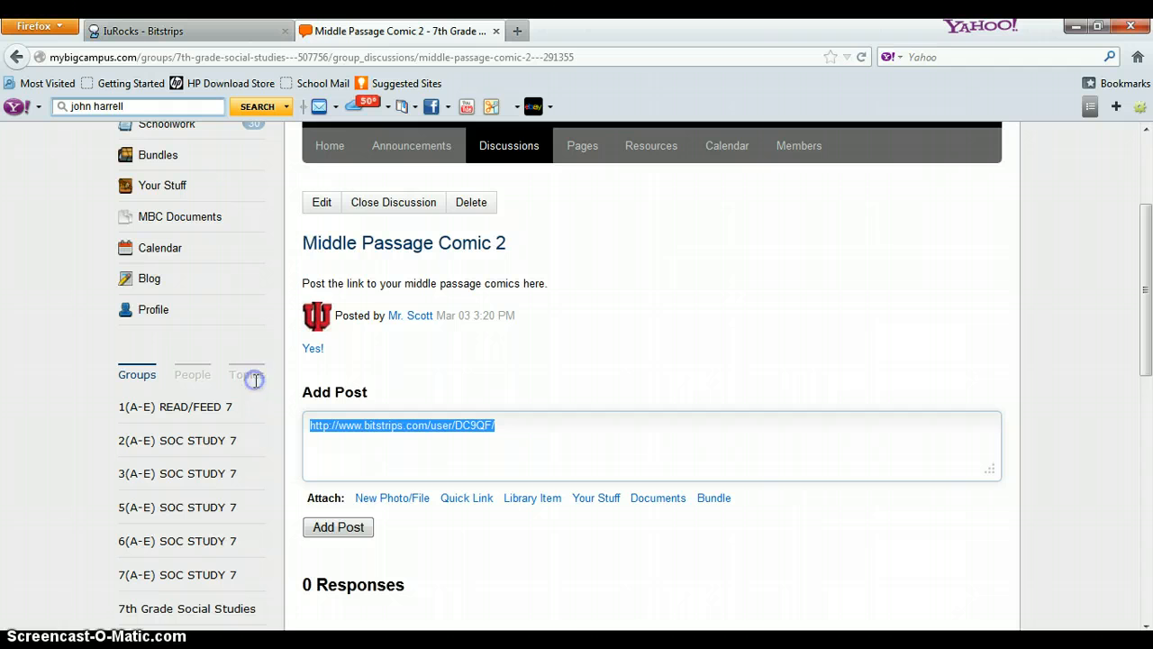
pyautogui.press('BackSpace')
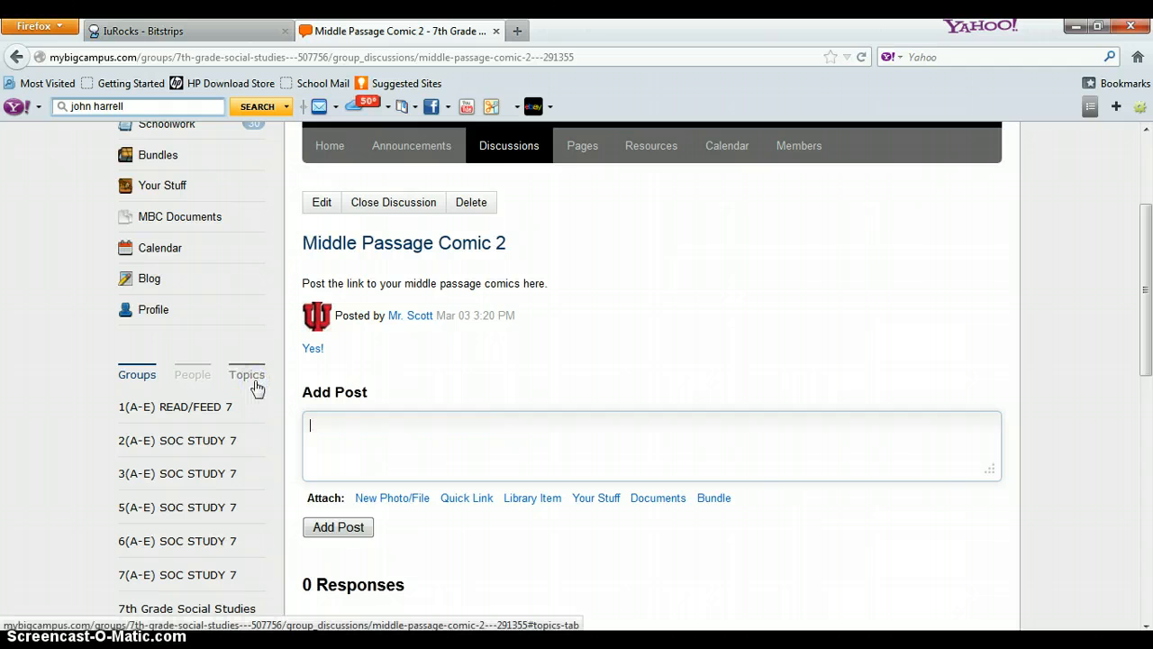
# Step: Leave the discussion and return to the My Big Campus home activity page
pyautogui.moveTo(1137, 290); pyautogui.dragTo(1135, 218)
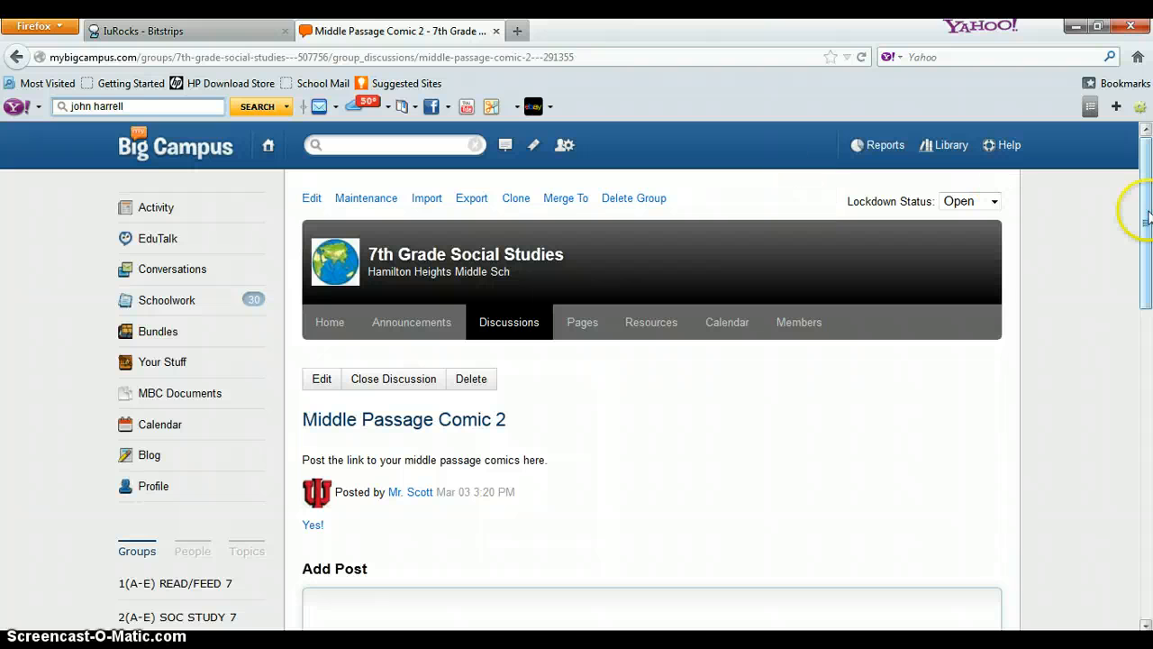
pyautogui.moveTo(1146, 213); pyautogui.dragTo(1148, 216)
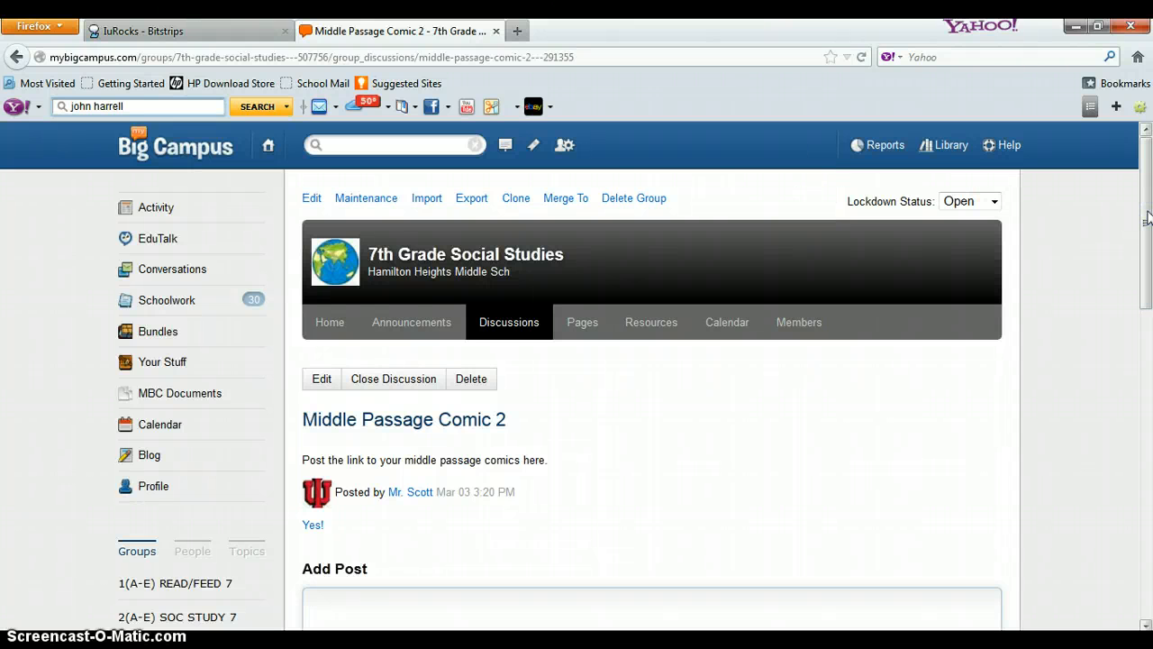
pyautogui.click(273, 152)
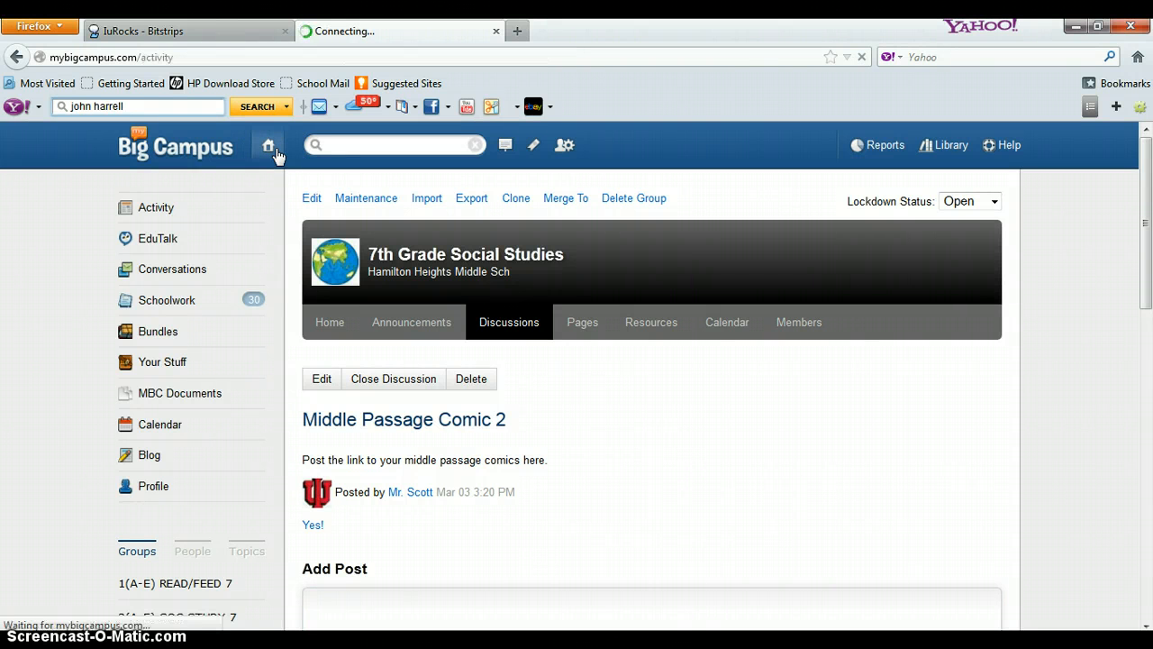